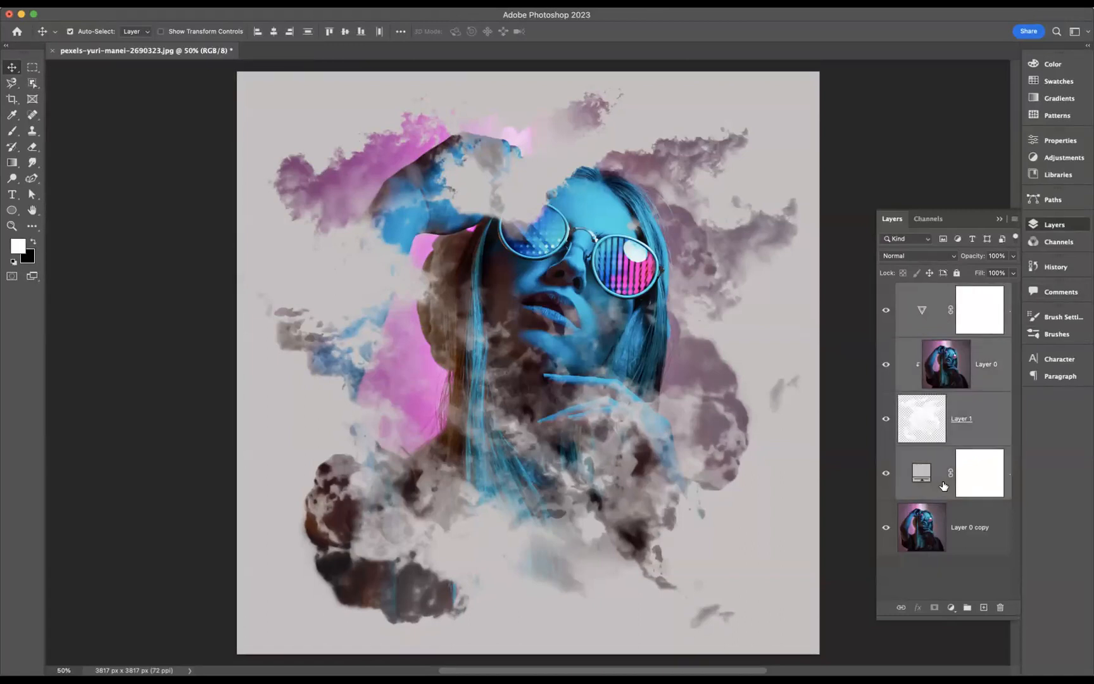
Delete the four selected layers above Layer 0 copy and add a new empty layer over the photo
{"action": "key", "text": "Delete"}
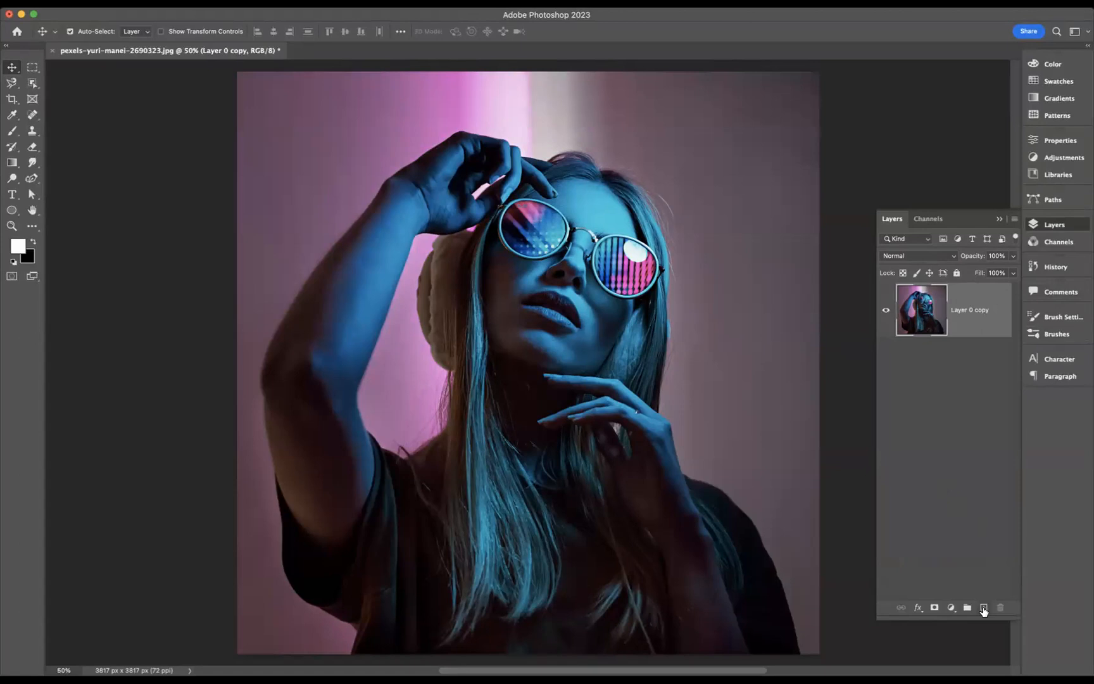
{"action": "left_click", "coordinate": [985, 608]}
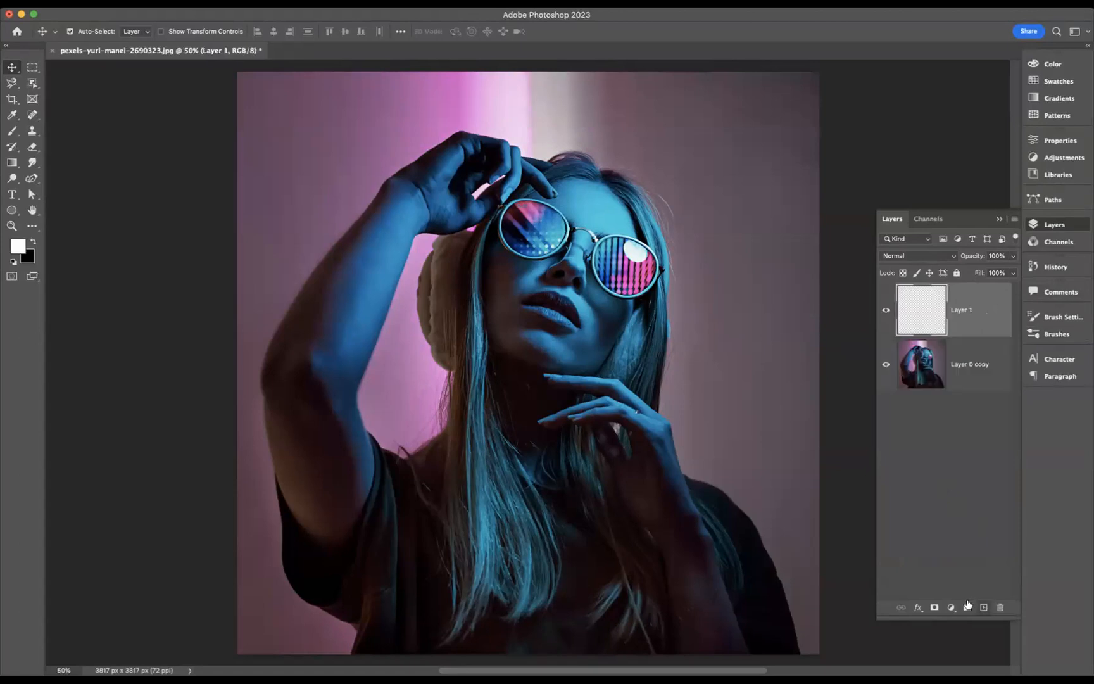
With the Brush tool, stamp a white cloud over the raised arm and face using the Clouds1453 brush at 2400 px
{"action": "left_click", "coordinate": [12, 131]}
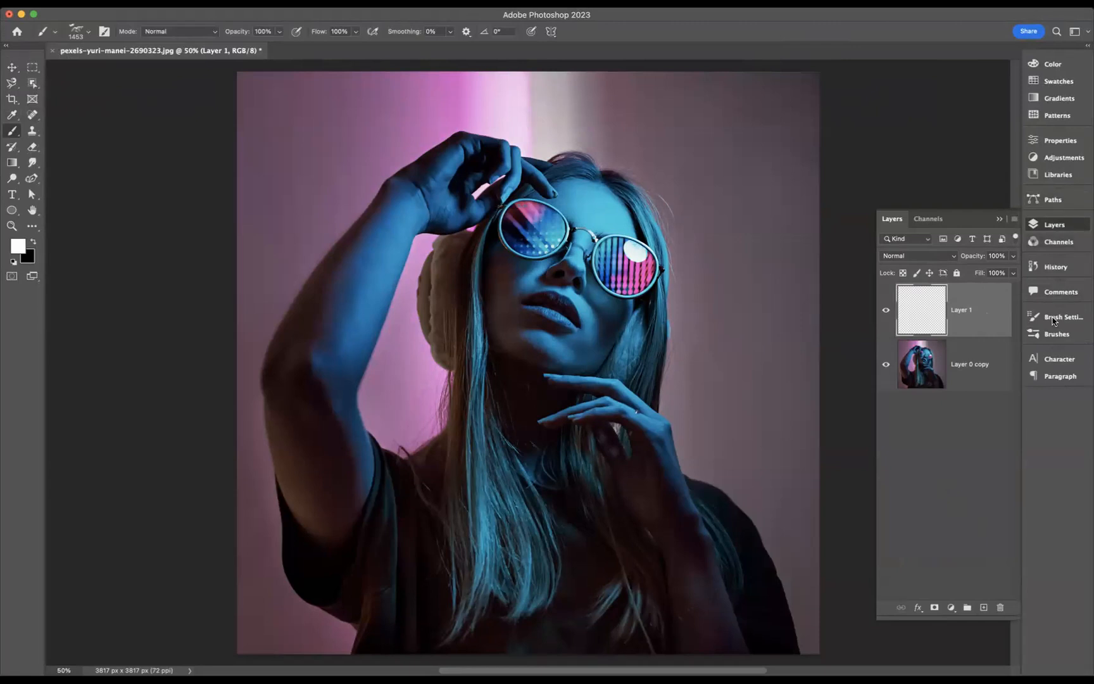
{"action": "left_click", "coordinate": [1055, 336]}
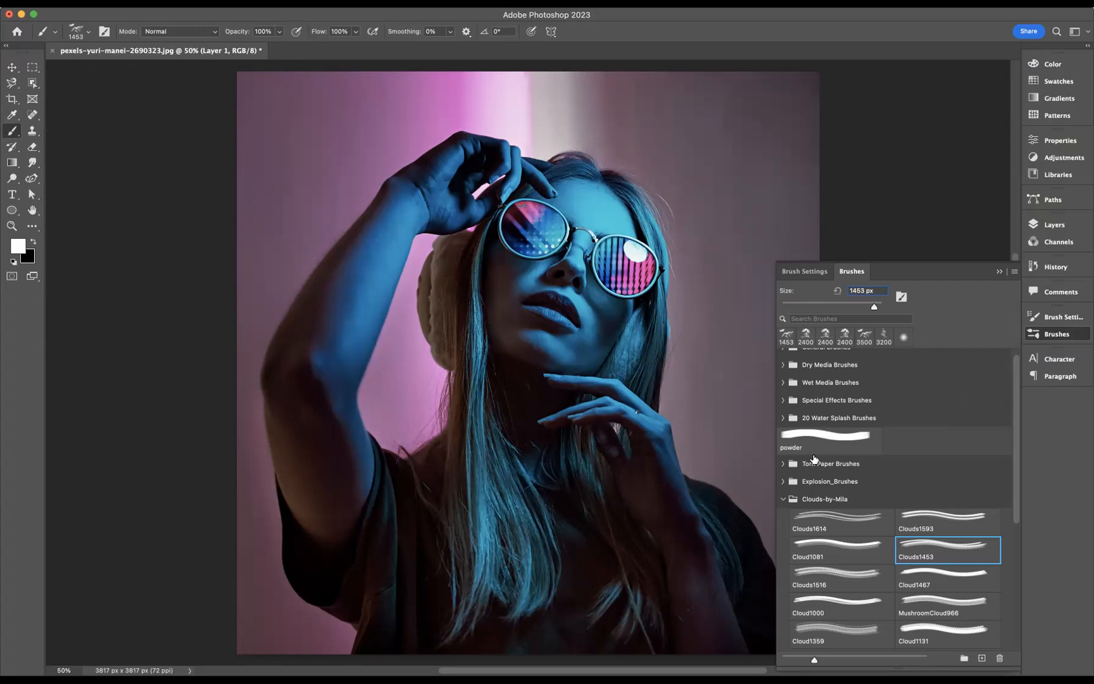
{"action": "left_click", "coordinate": [934, 552]}
{"action": "left_click", "coordinate": [1055, 224]}
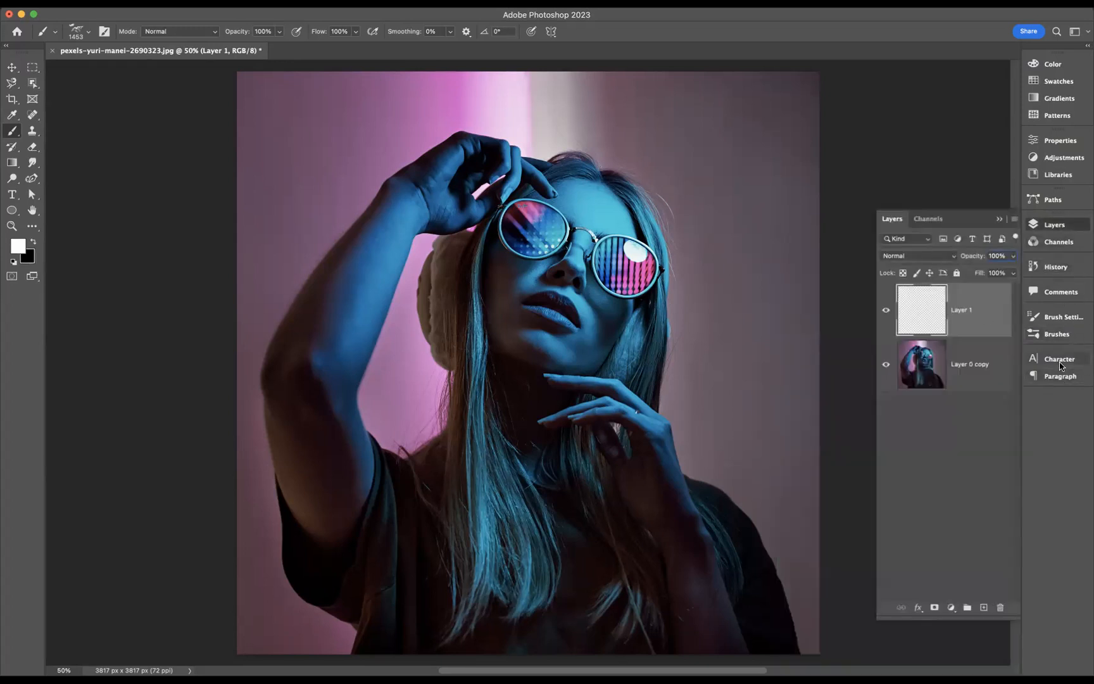
{"action": "left_click", "coordinate": [1057, 334]}
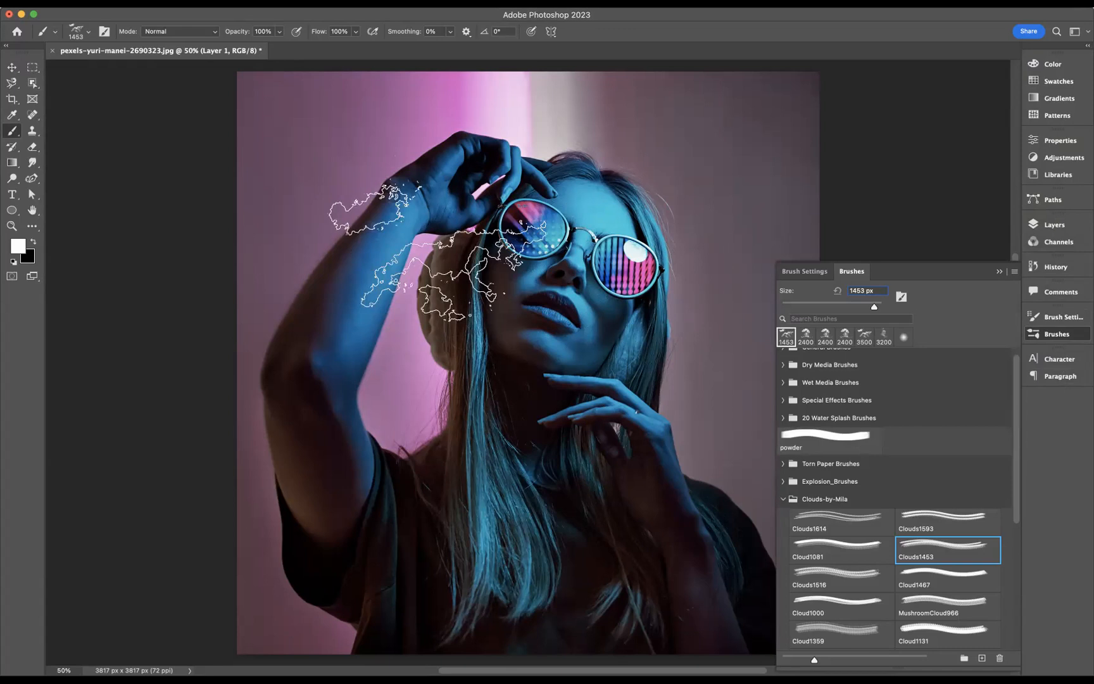
{"action": "key", "text": "bracketright"}
{"action": "key", "text": "bracketright"}
{"action": "key", "text": "bracketright"}
{"action": "key", "text": "bracketright"}
{"action": "key", "text": "bracketright"}
{"action": "key", "text": "bracketright"}
{"action": "key", "text": "bracketright"}
{"action": "key", "text": "bracketright"}
{"action": "key", "text": "bracketright"}
{"action": "key", "text": "bracketright"}
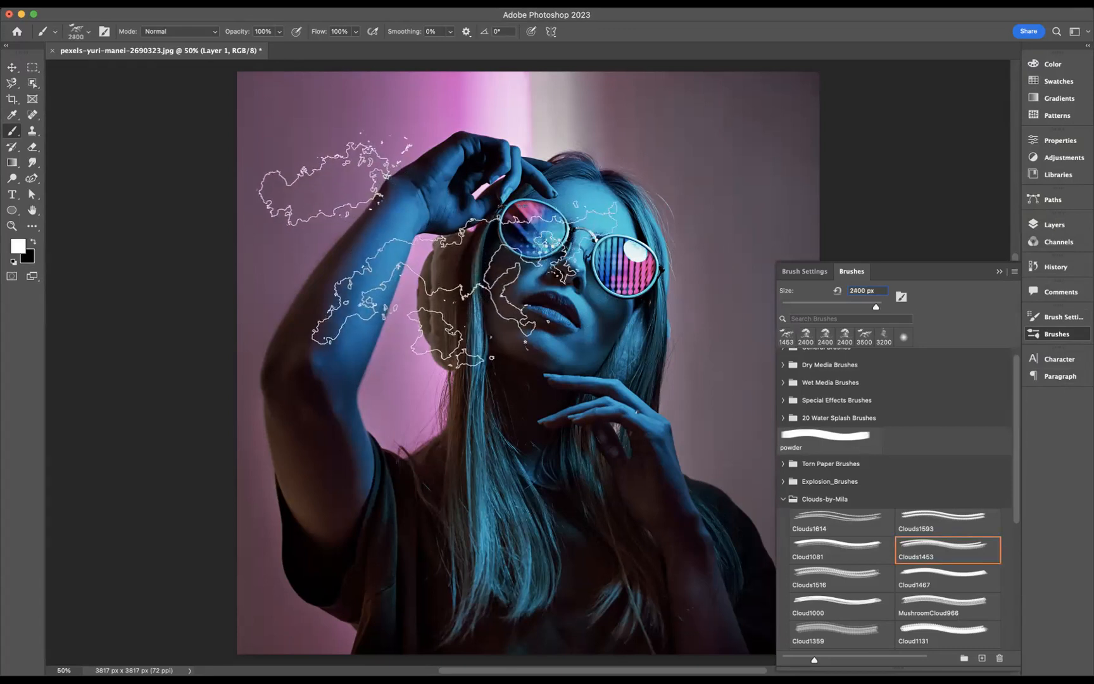
{"action": "left_click", "coordinate": [439, 251]}
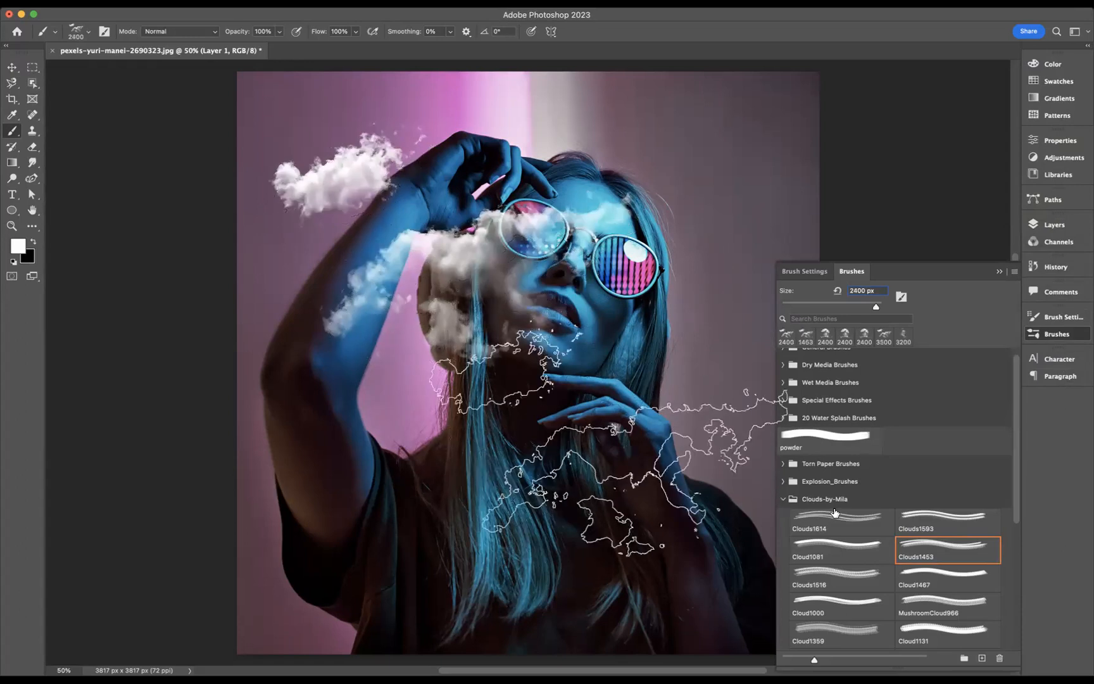
Stamp a cloud cluster across the chin, hand and hair with the Clouds1516 brush at 2600 px
{"action": "left_click", "coordinate": [840, 574]}
{"action": "key", "text": "bracketright"}
{"action": "key", "text": "bracketright"}
{"action": "key", "text": "bracketright"}
{"action": "key", "text": "bracketright"}
{"action": "key", "text": "bracketright"}
{"action": "key", "text": "bracketright"}
{"action": "key", "text": "bracketright"}
{"action": "key", "text": "bracketright"}
{"action": "key", "text": "bracketright"}
{"action": "key", "text": "bracketright"}
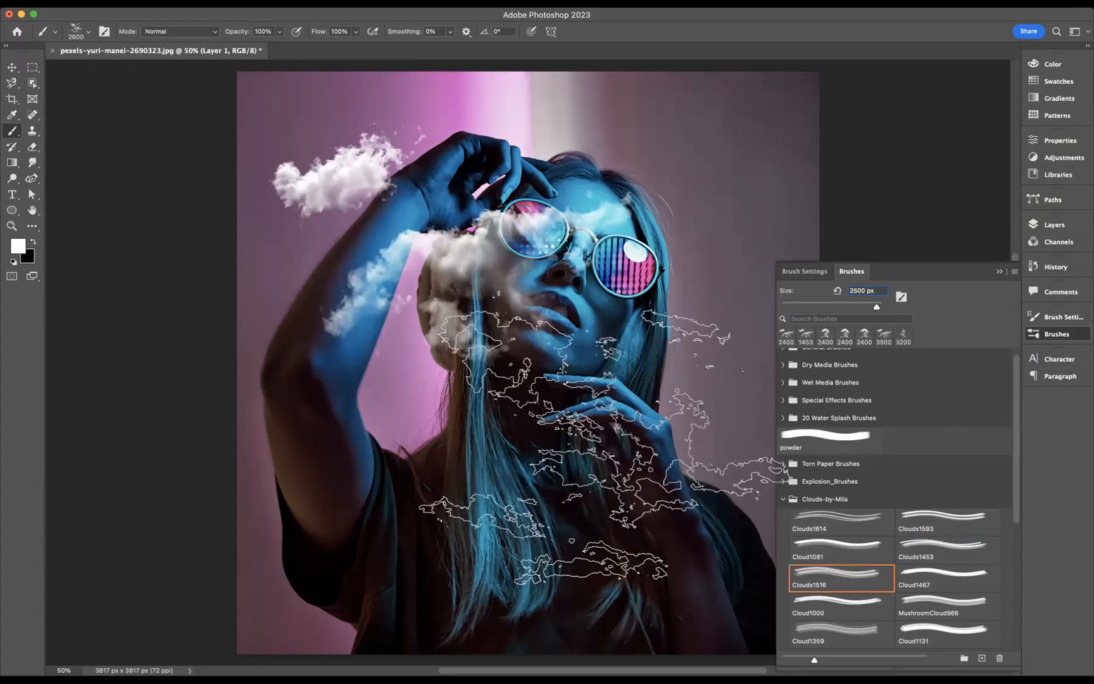
{"action": "key", "text": "bracketright"}
{"action": "left_click", "coordinate": [584, 415]}
Stamp more clouds over the arm, face and neck with the Clouds1453 brush, enlarging it to 2500 px
{"action": "left_click", "coordinate": [947, 561]}
{"action": "key", "text": "bracketright"}
{"action": "key", "text": "bracketright"}
{"action": "key", "text": "bracketright"}
{"action": "key", "text": "bracketright"}
{"action": "key", "text": "bracketright"}
{"action": "key", "text": "bracketright"}
{"action": "key", "text": "bracketright"}
{"action": "key", "text": "bracketright"}
{"action": "key", "text": "bracketright"}
{"action": "key", "text": "bracketright"}
{"action": "key", "text": "bracketright"}
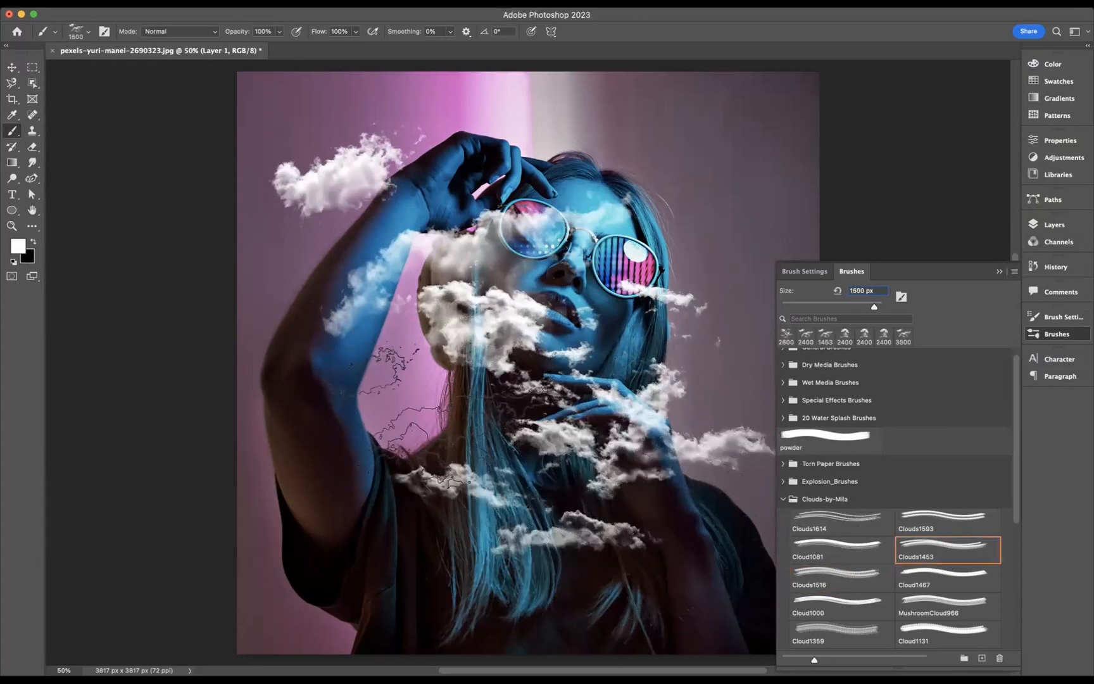
{"action": "left_click", "coordinate": [478, 405]}
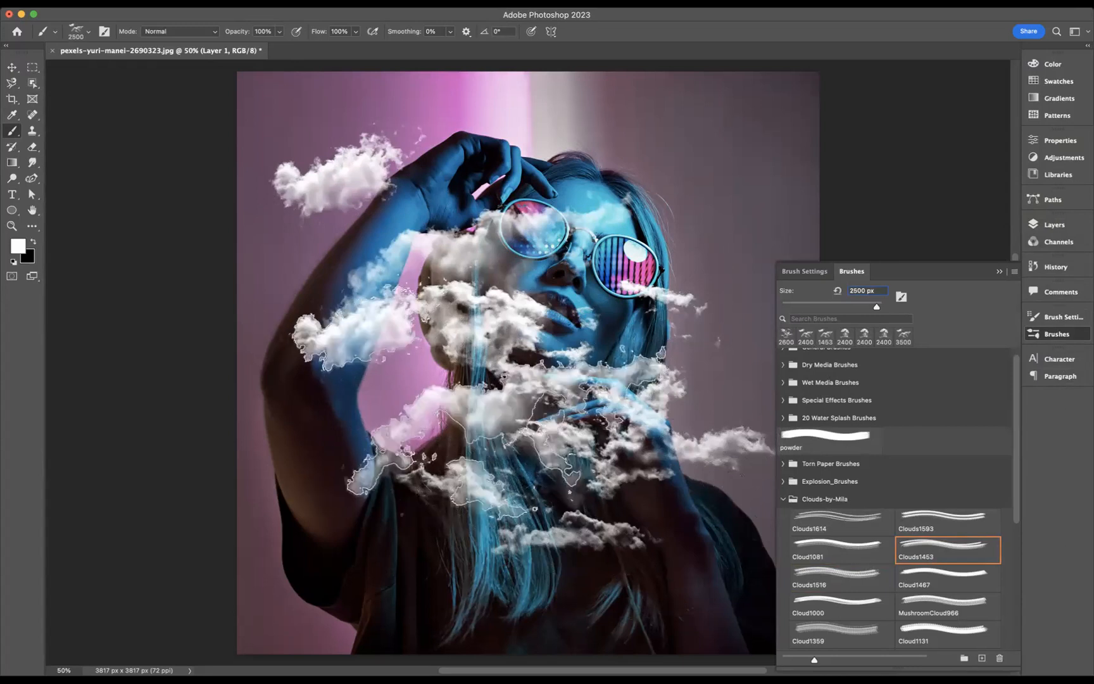
{"action": "left_click", "coordinate": [523, 315]}
{"action": "left_click", "coordinate": [520, 273]}
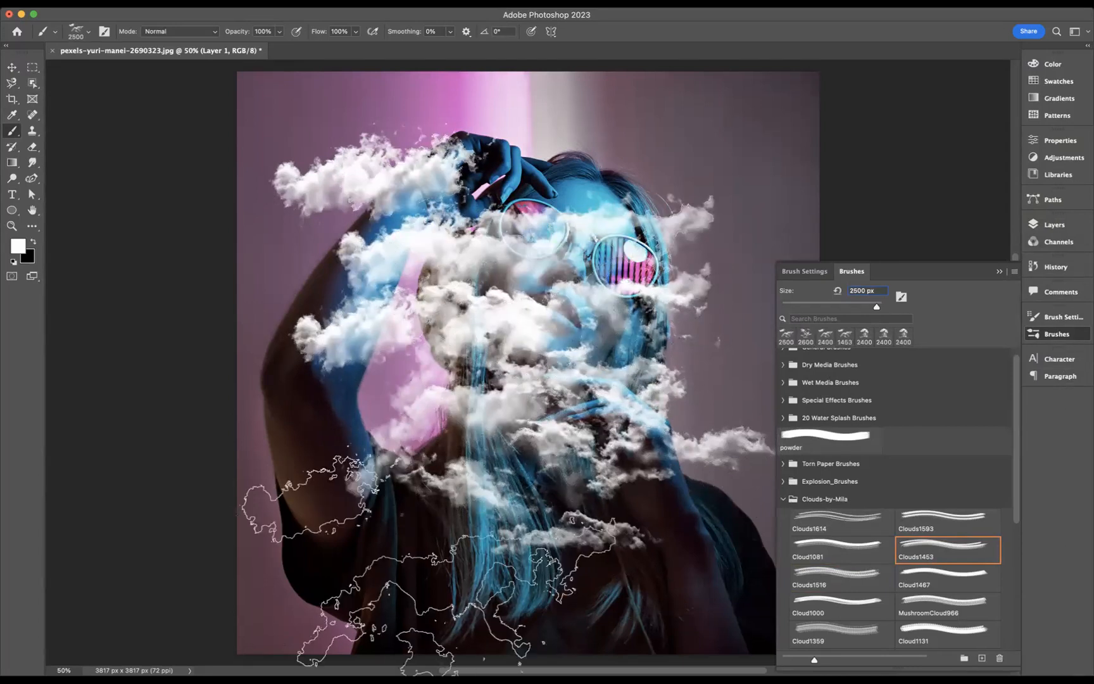
Stamp a cloud over the elbow and shirt sleeve with the Cloud1359 brush at 1359 px
{"action": "left_click", "coordinate": [823, 612]}
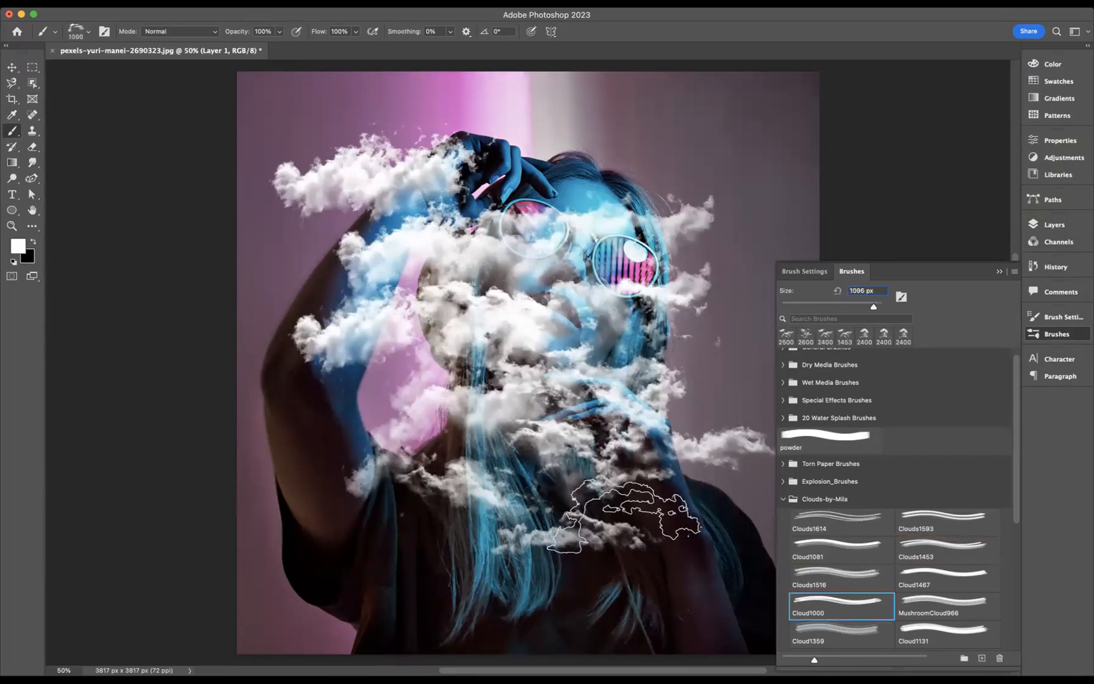
{"action": "left_click", "coordinate": [839, 639]}
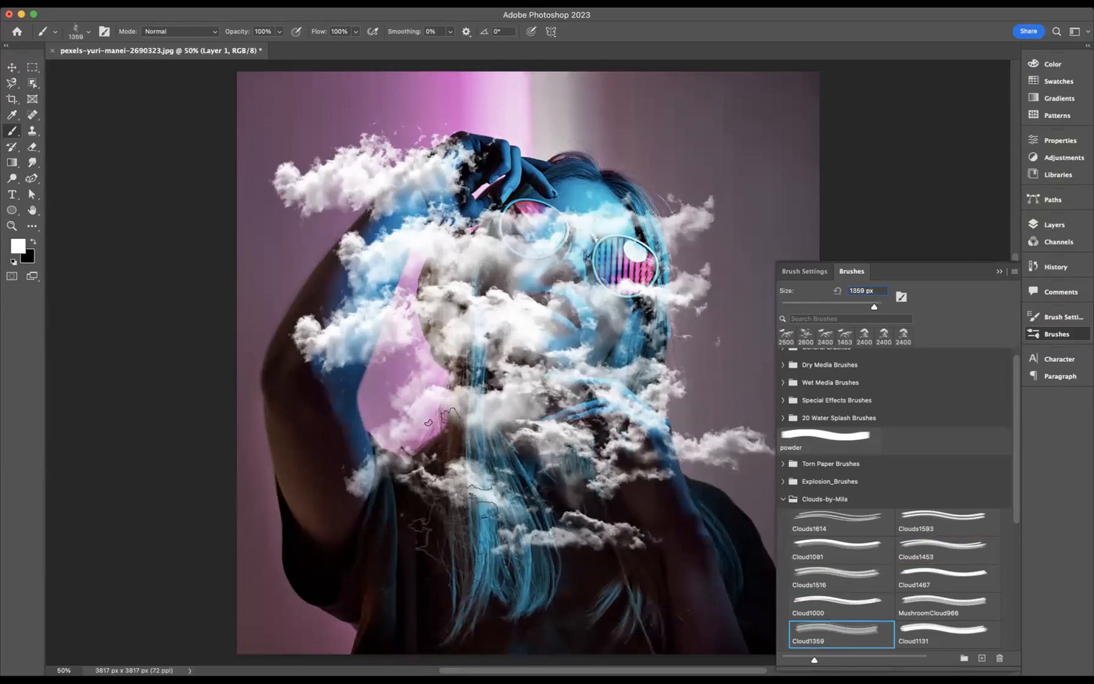
{"action": "left_click", "coordinate": [412, 501]}
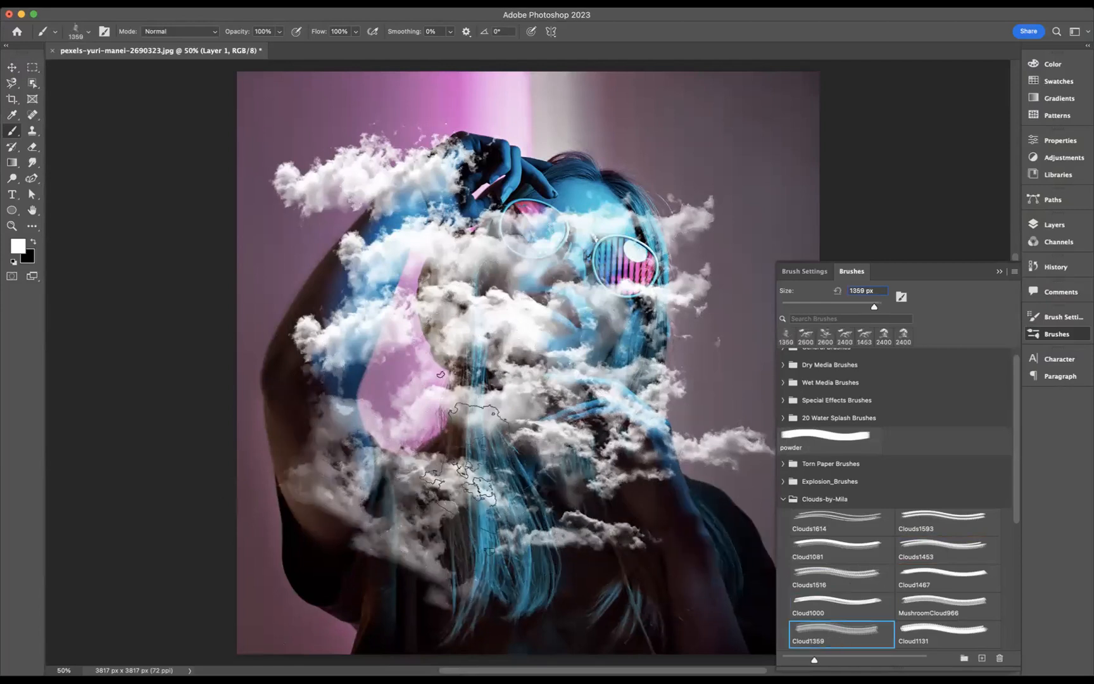
{"action": "left_click", "coordinate": [677, 247]}
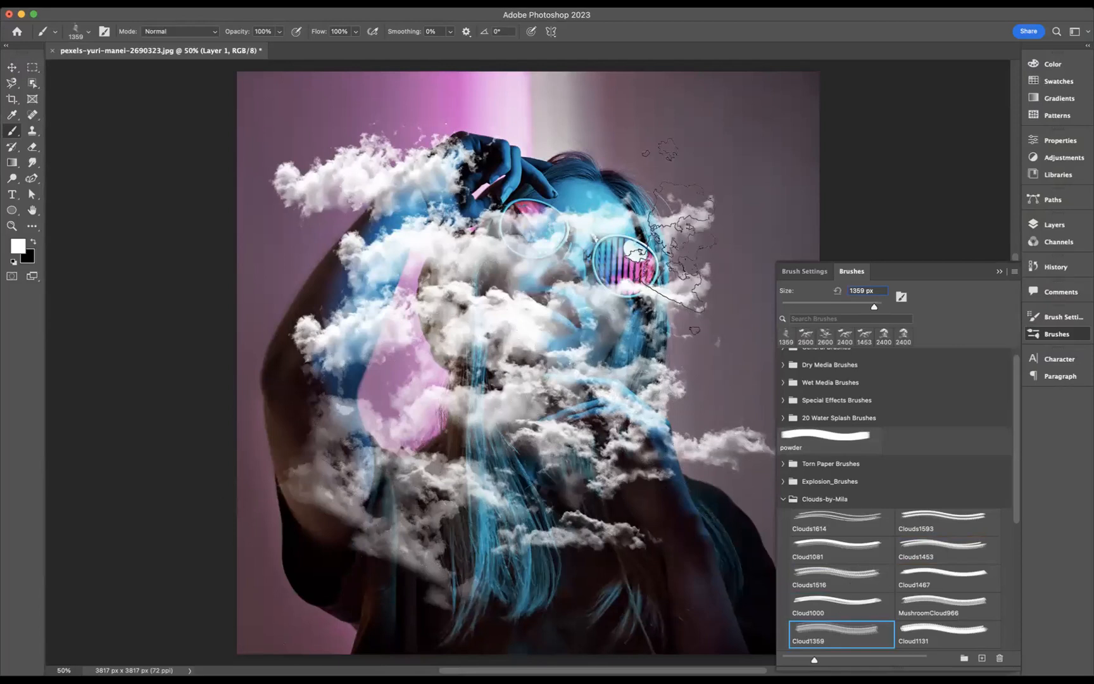
Rotate the brush tip to -110° and stamp clouds above the head, beside the sunglasses and beside the raised fingers
{"action": "left_click", "coordinate": [1057, 318]}
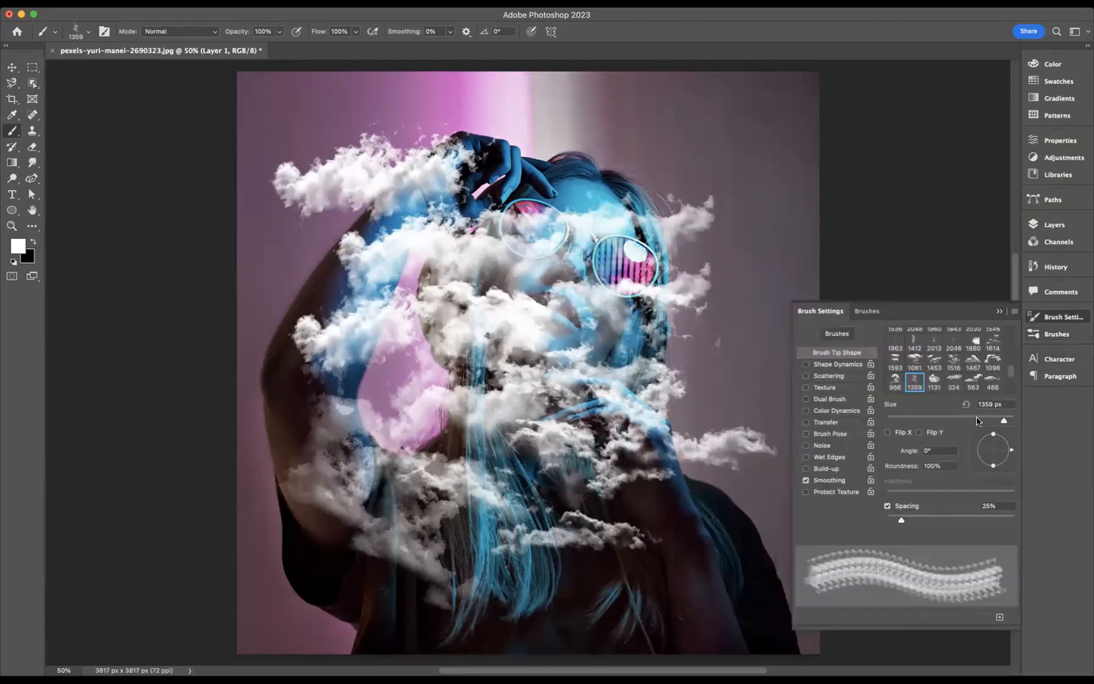
{"action": "left_click_drag", "start_coordinate": [1009, 456], "coordinate": [988, 472]}
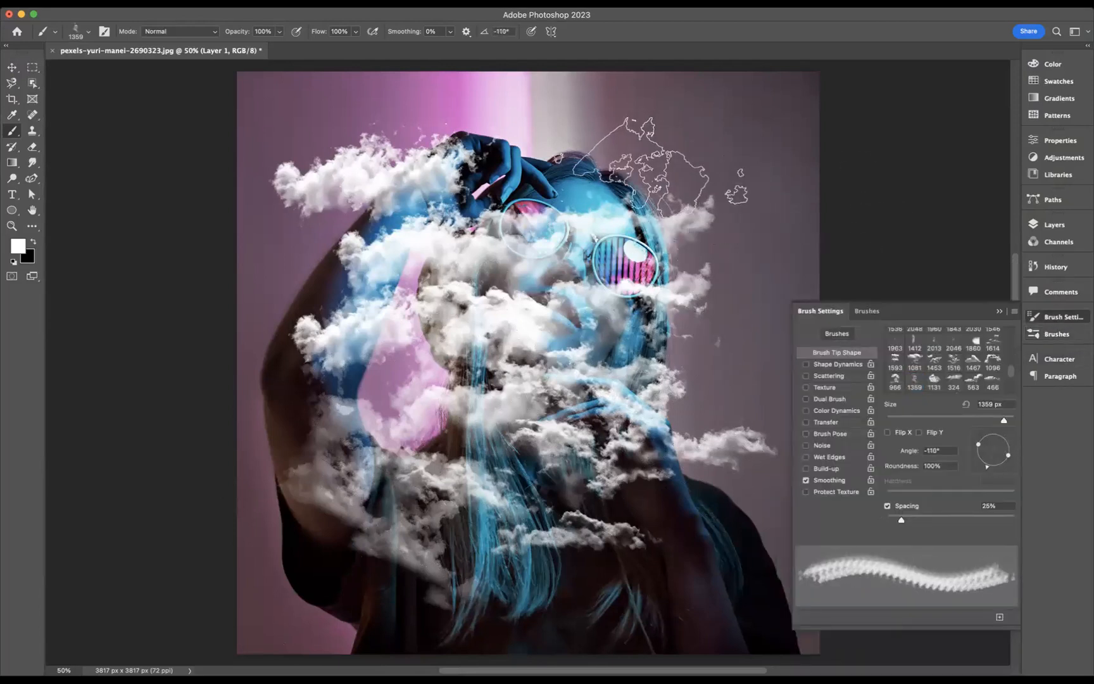
{"action": "left_click", "coordinate": [639, 154]}
{"action": "left_click", "coordinate": [721, 213]}
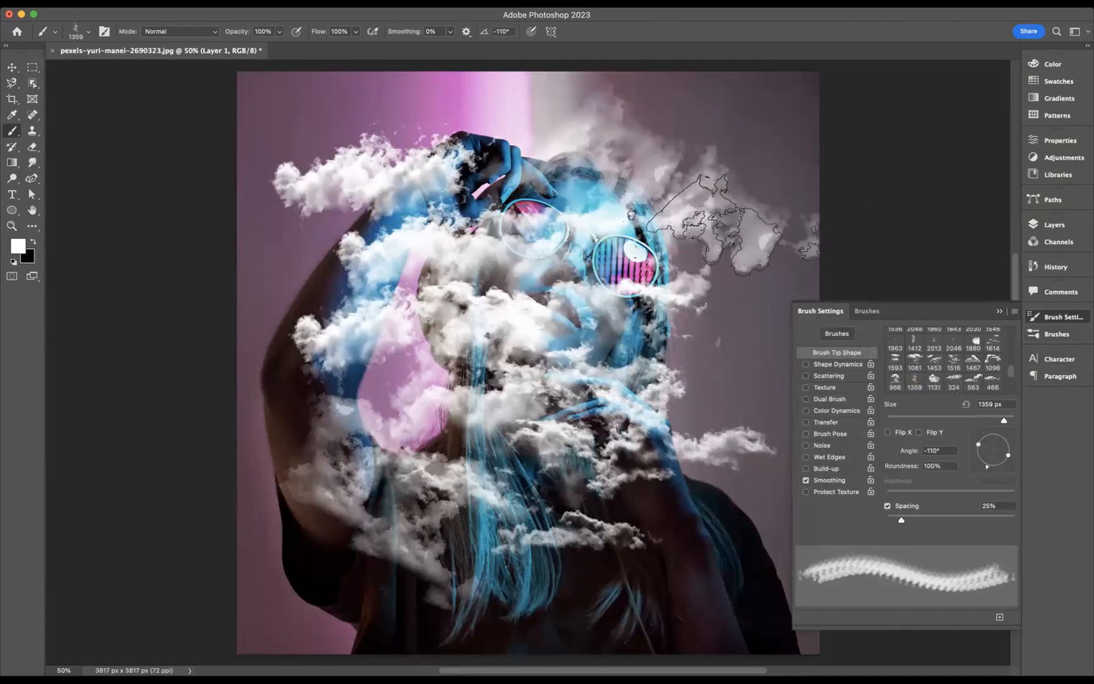
{"action": "left_click", "coordinate": [715, 432]}
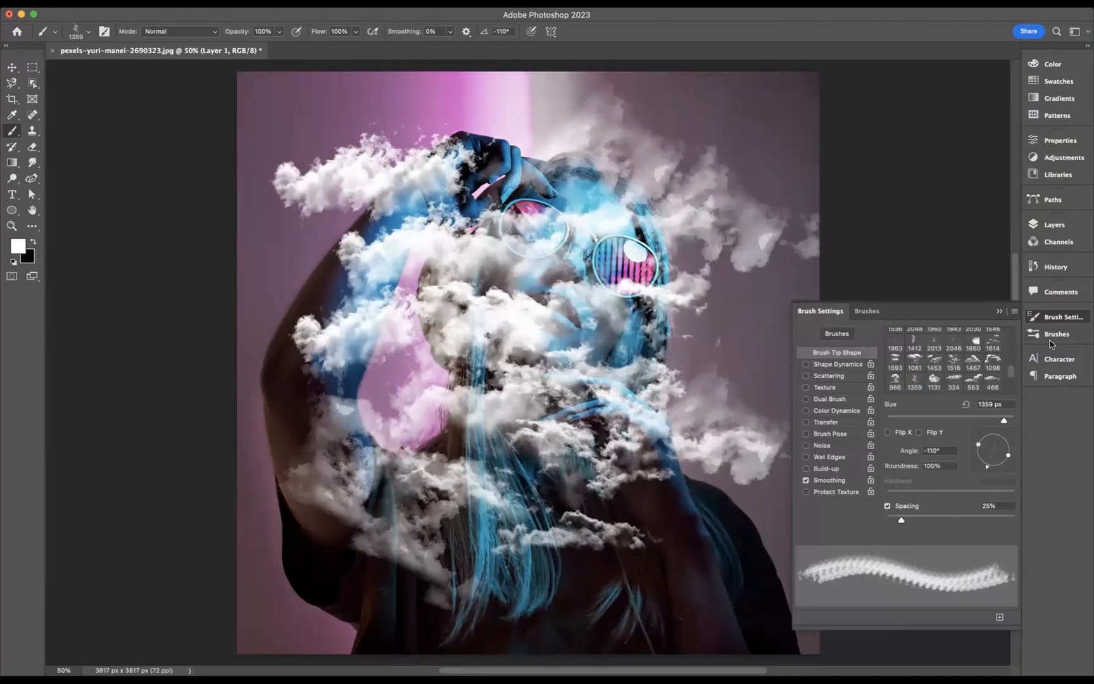
Stamp clouds beside the chin and over the lower torso with the Cloud1081 brush at 1600 px
{"action": "left_click", "coordinate": [1050, 225]}
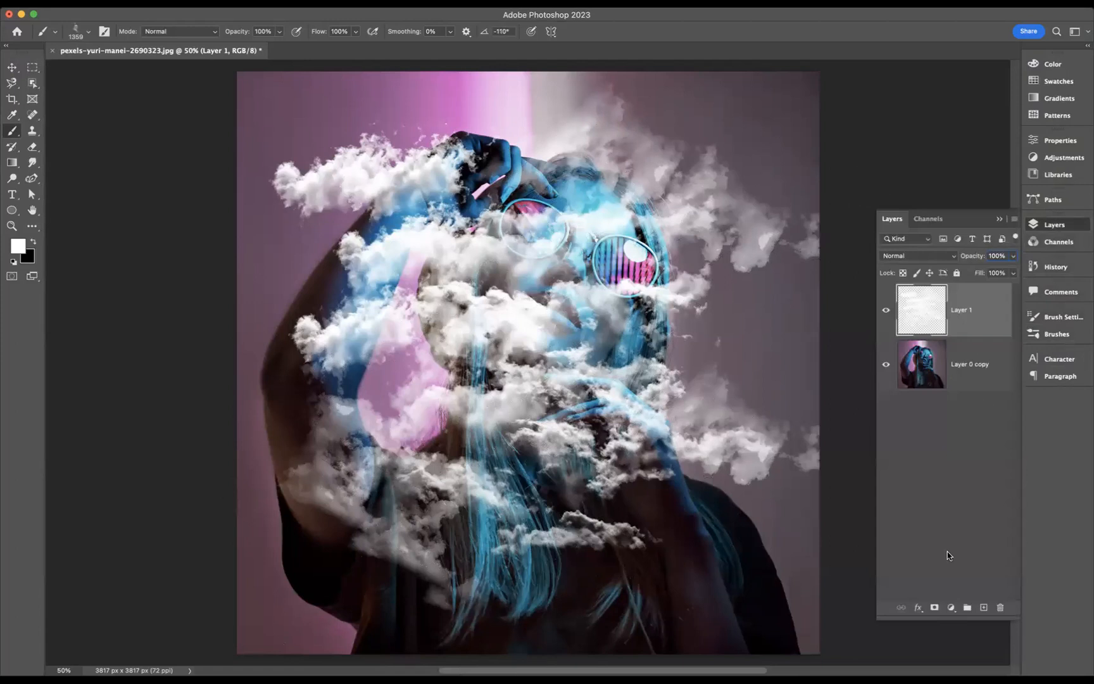
{"action": "left_click", "coordinate": [1052, 334]}
{"action": "left_click", "coordinate": [833, 582]}
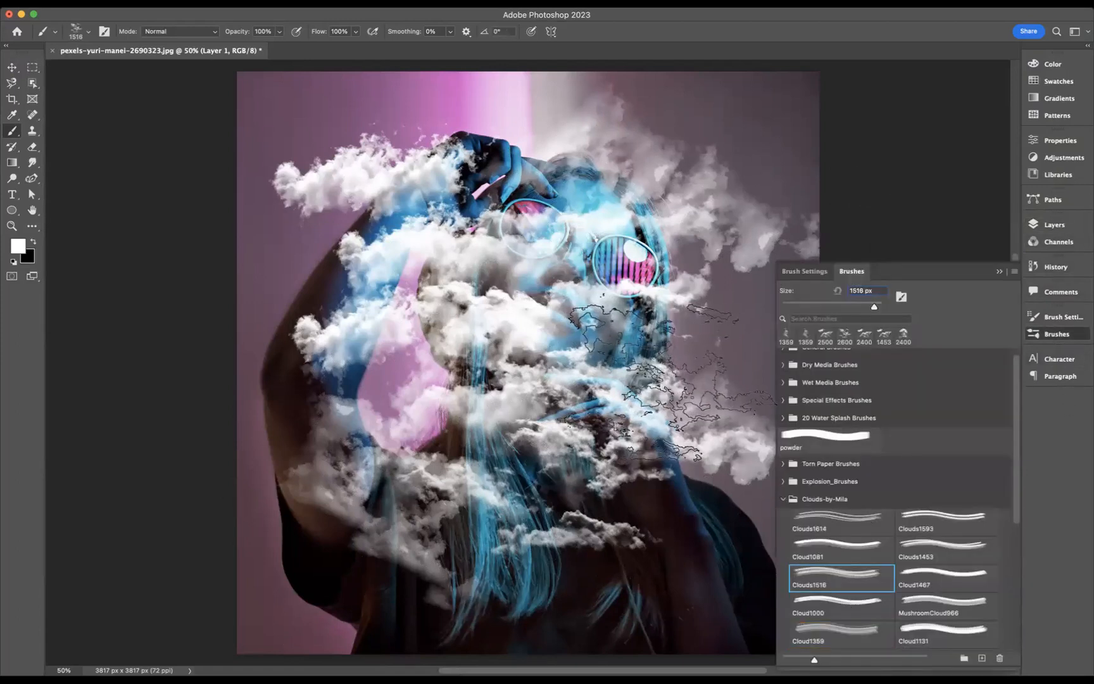
{"action": "left_click", "coordinate": [836, 546]}
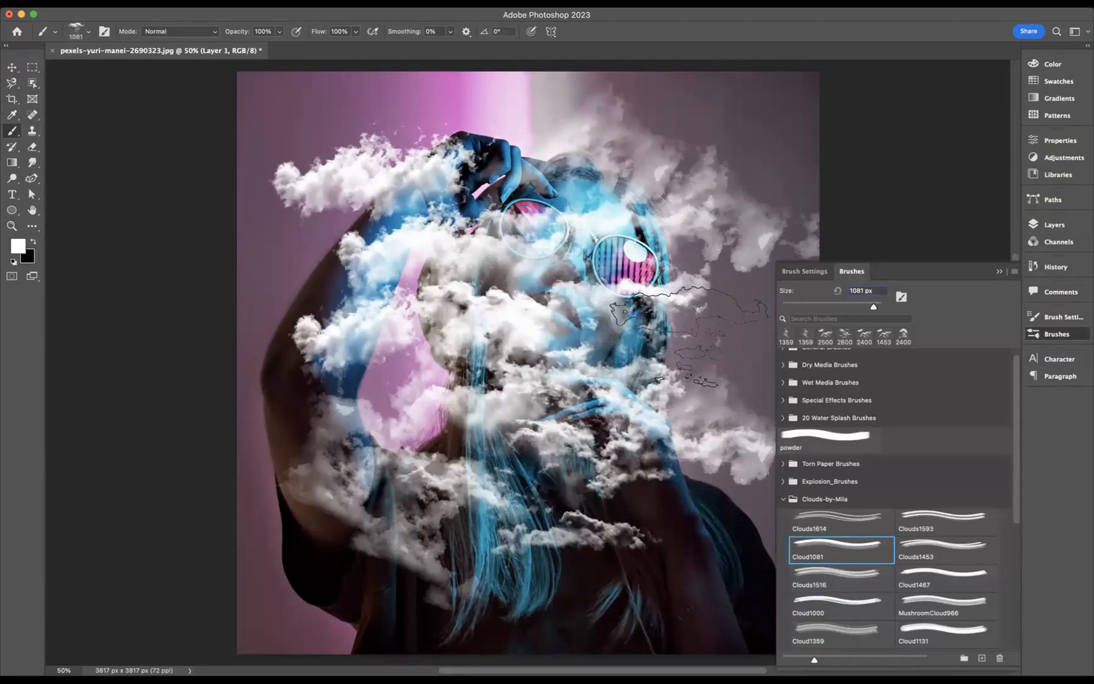
{"action": "key", "text": "bracketright"}
{"action": "key", "text": "bracketright"}
{"action": "key", "text": "bracketright"}
{"action": "key", "text": "bracketright"}
{"action": "key", "text": "bracketright"}
{"action": "key", "text": "bracketright"}
{"action": "left_click", "coordinate": [668, 355]}
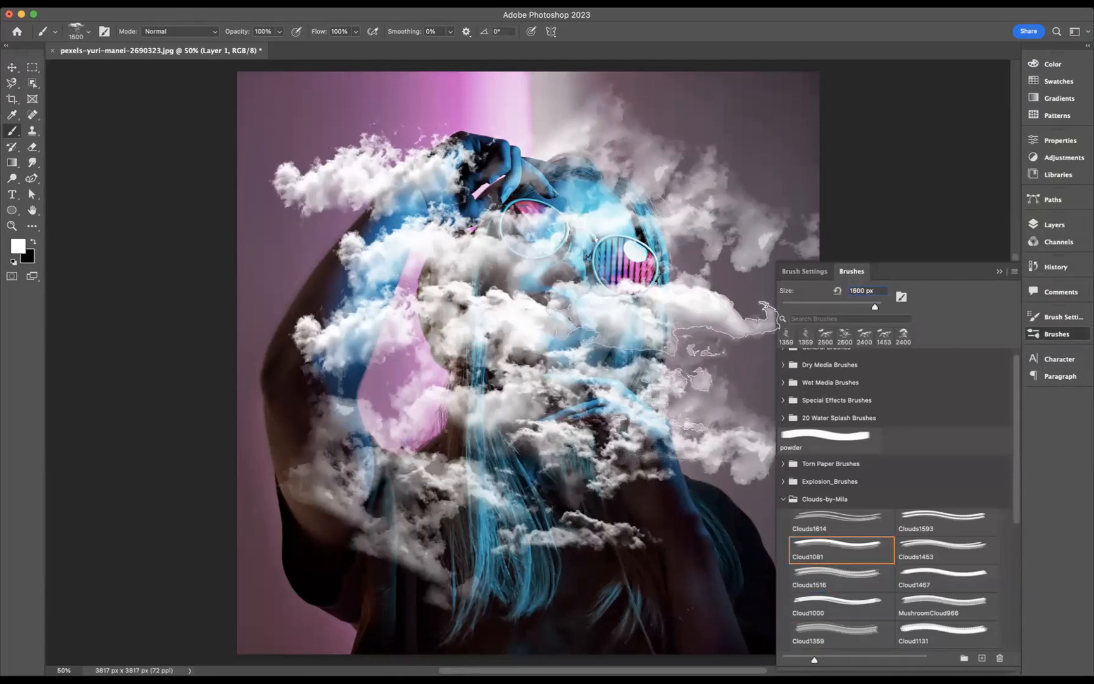
{"action": "left_click", "coordinate": [656, 544]}
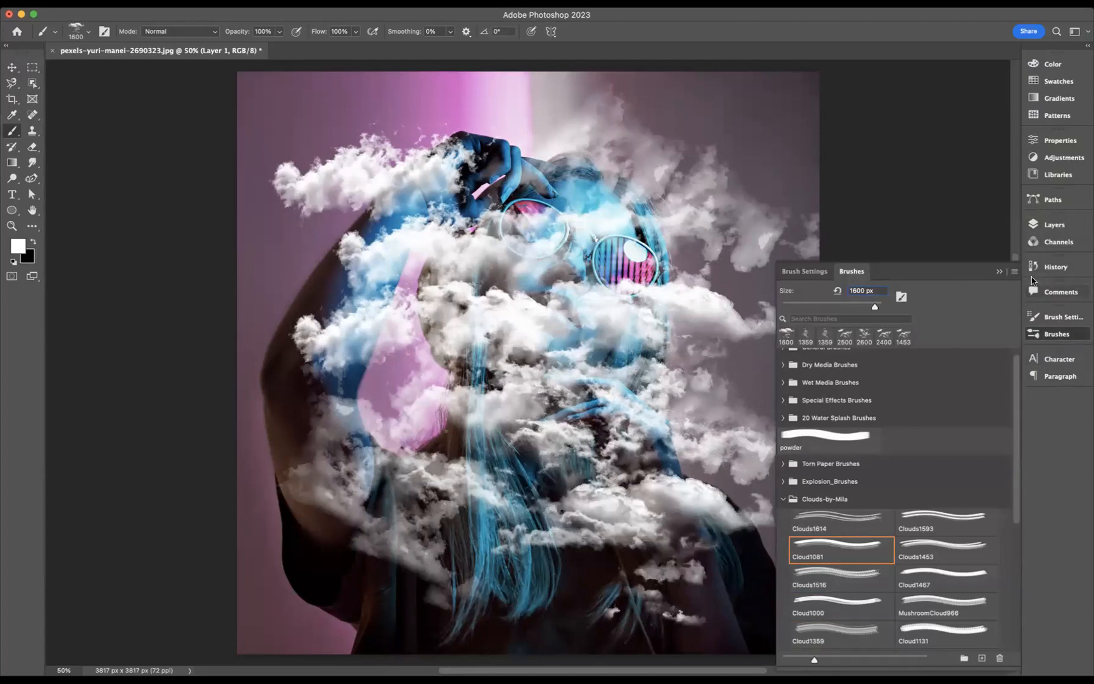
Move the cloud layer beneath the photo layer and clip the photo to the clouds with a clipping mask
{"action": "left_click", "coordinate": [1047, 227]}
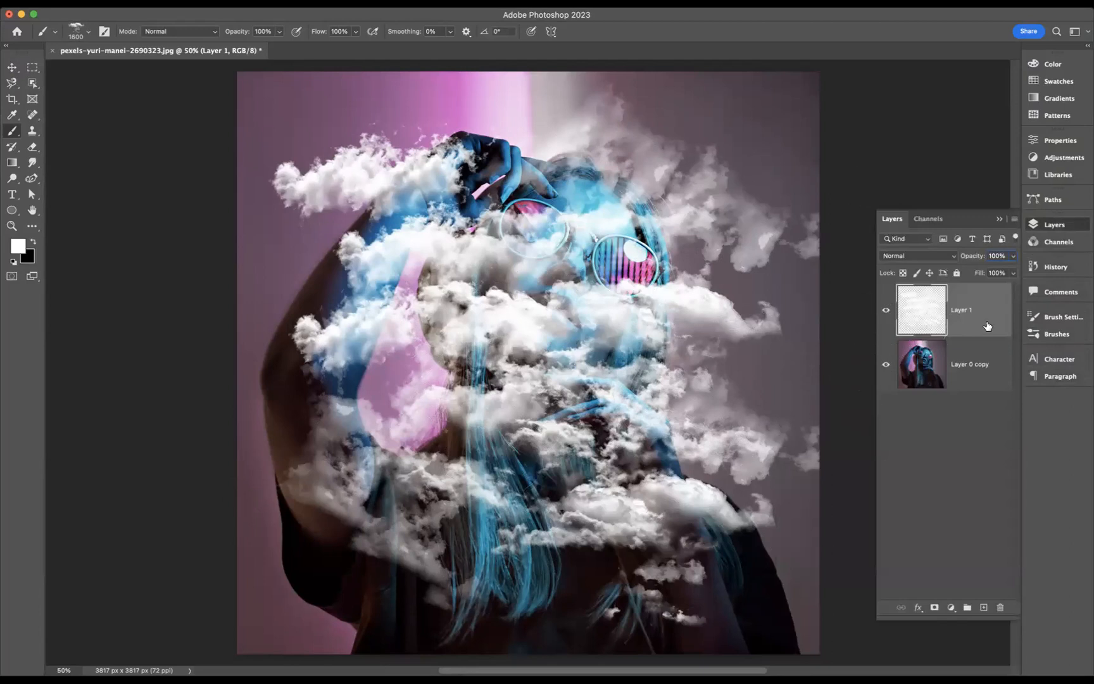
{"action": "key", "text": "v"}
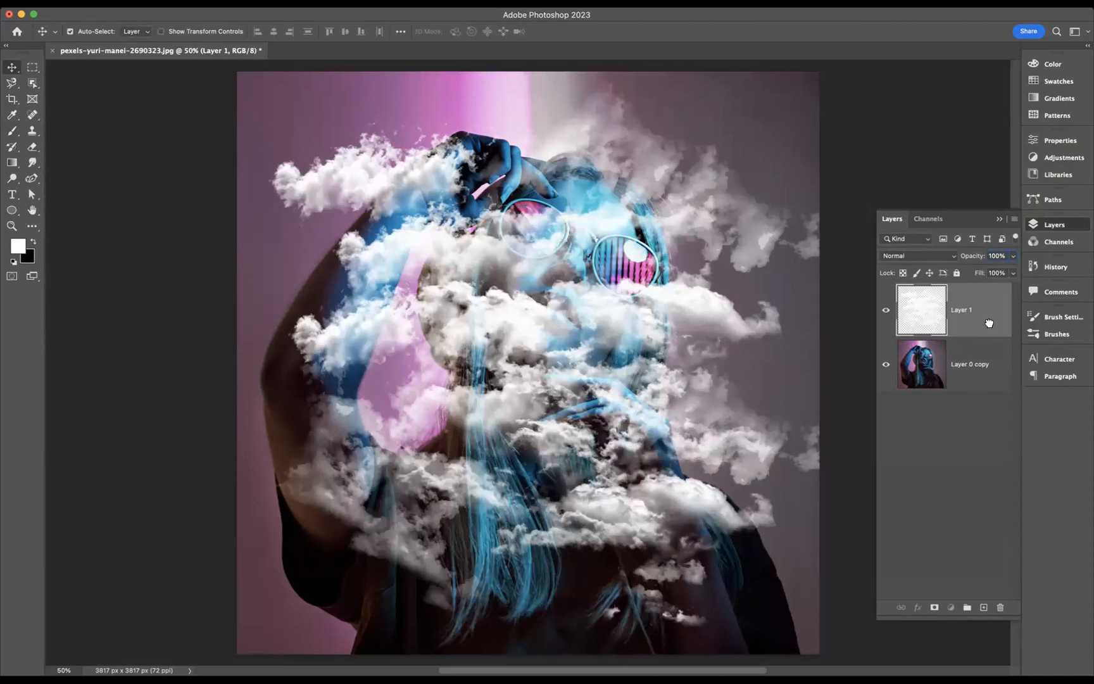
{"action": "left_click_drag", "start_coordinate": [986, 392], "coordinate": [986, 392]}
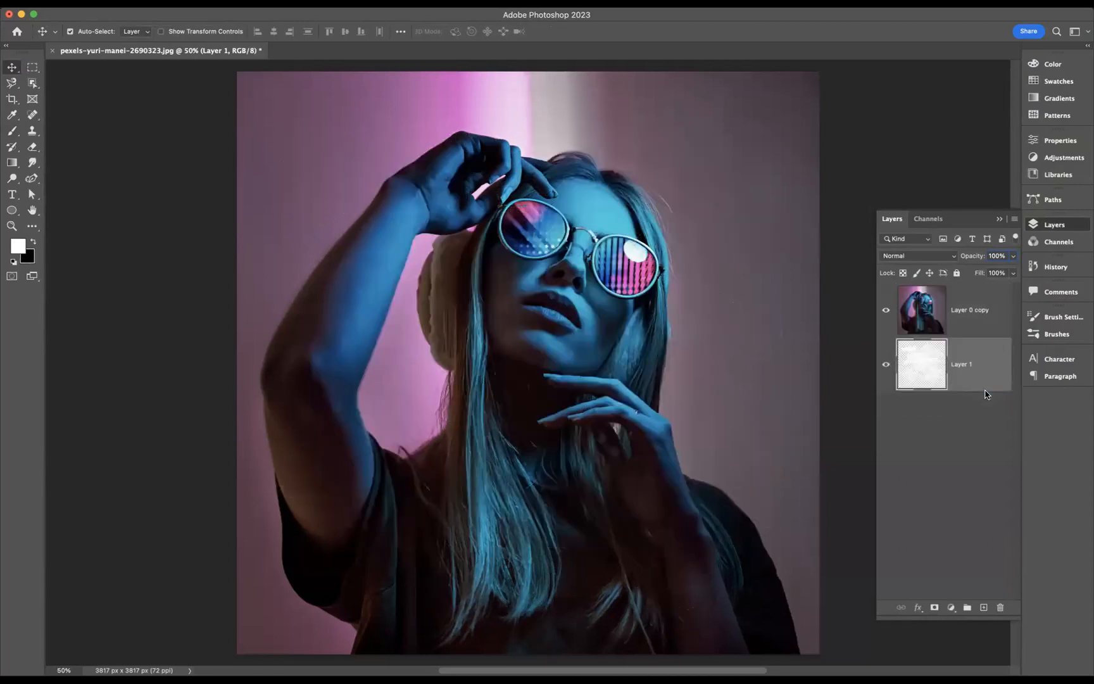
{"action": "left_click", "coordinate": [976, 291]}
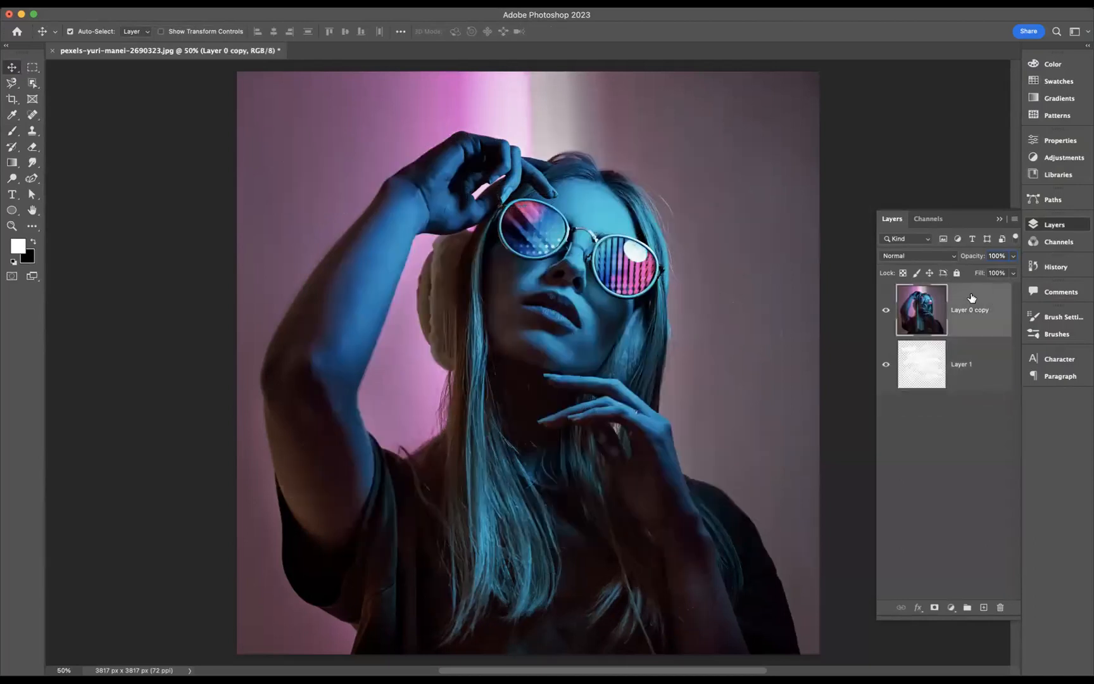
{"action": "right_click", "coordinate": [980, 297]}
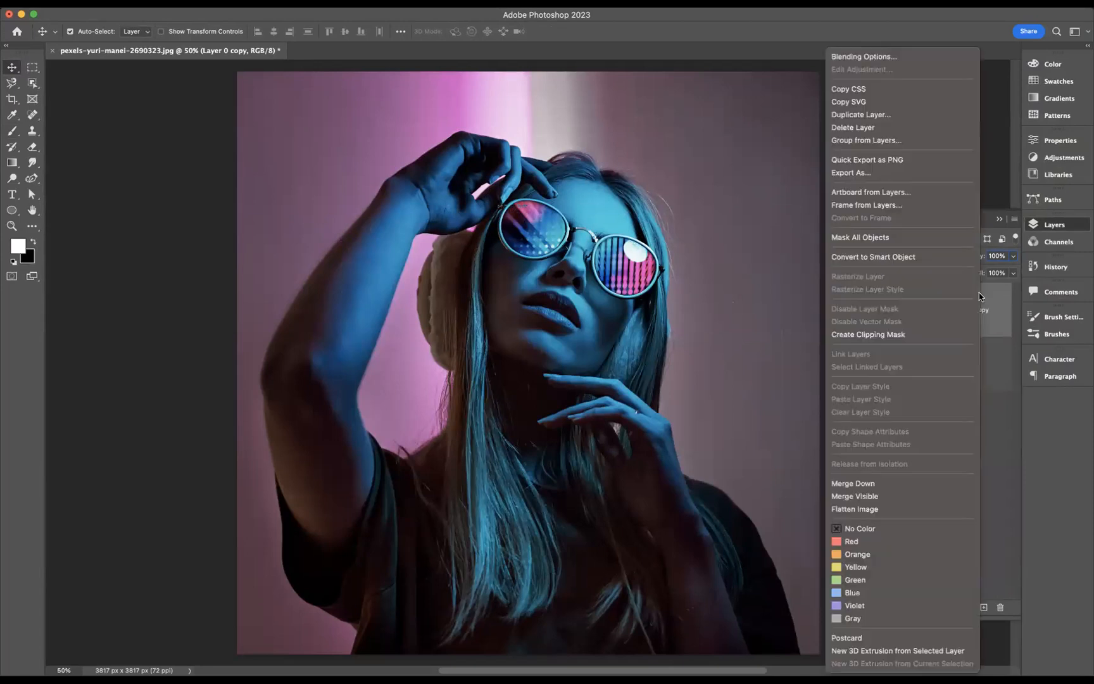
{"action": "left_click", "coordinate": [884, 341]}
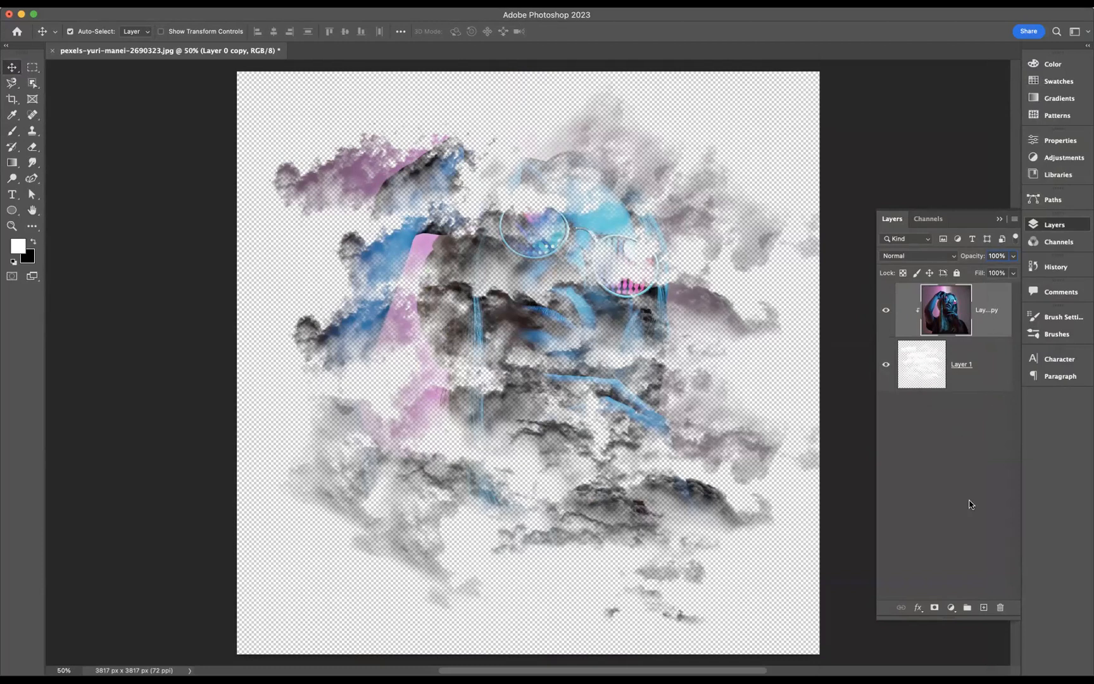
Add a Solid Color fill layer in neutral light grey
{"action": "left_click", "coordinate": [951, 607]}
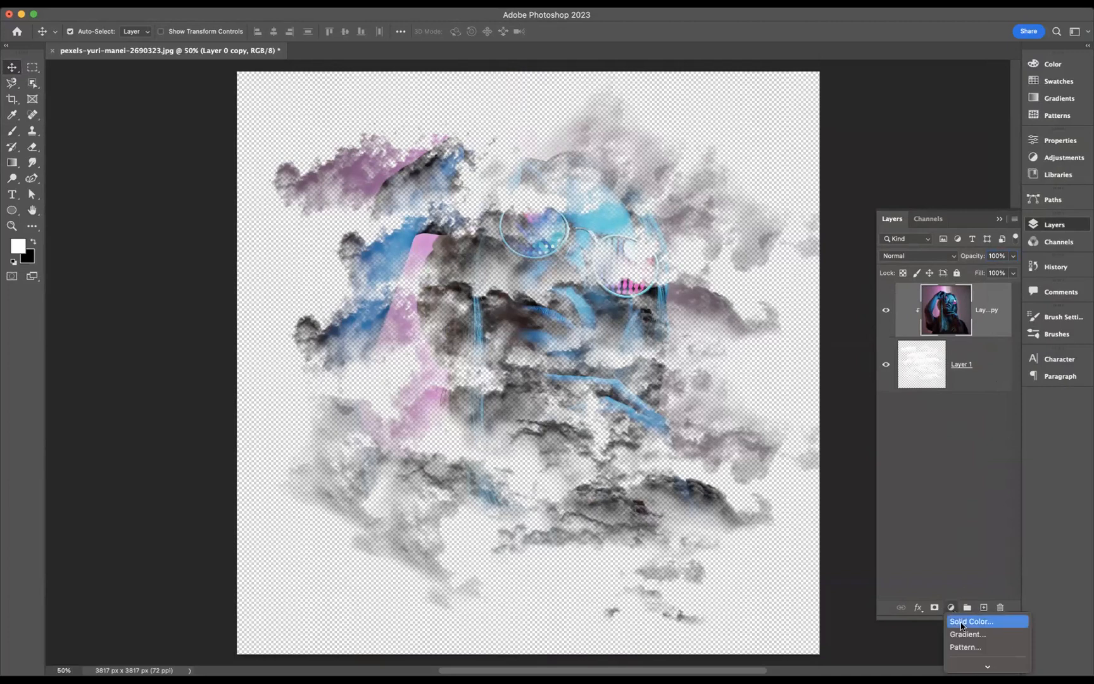
{"action": "left_click", "coordinate": [961, 626]}
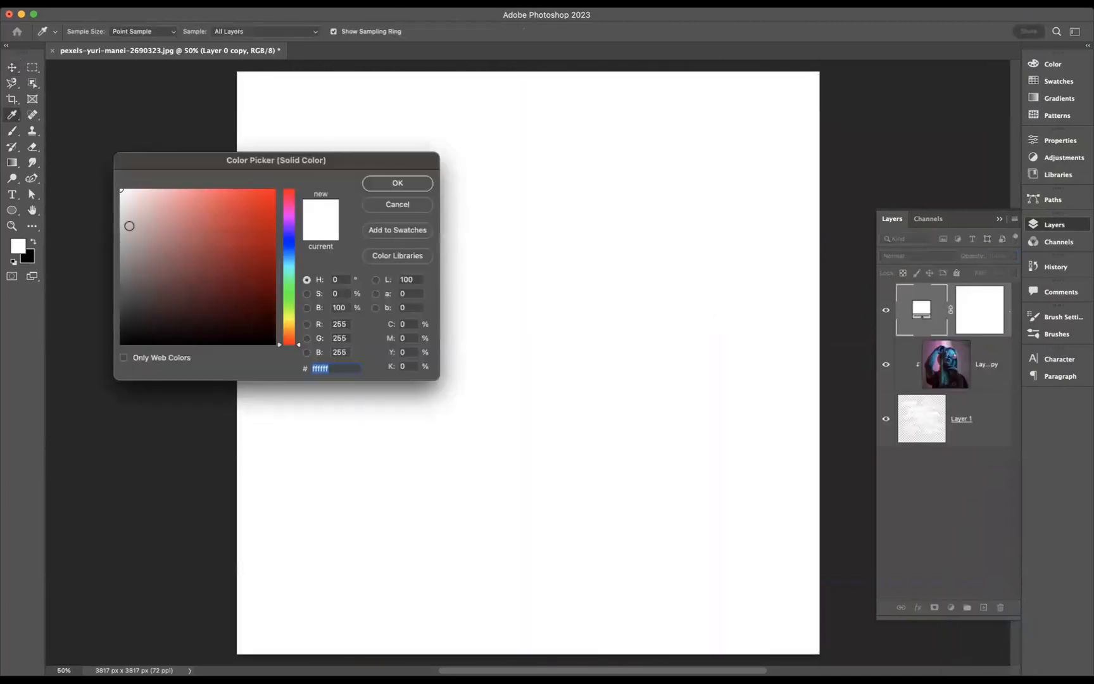
{"action": "left_click", "coordinate": [123, 221]}
{"action": "left_click_drag", "start_coordinate": [123, 221], "coordinate": [121, 213]}
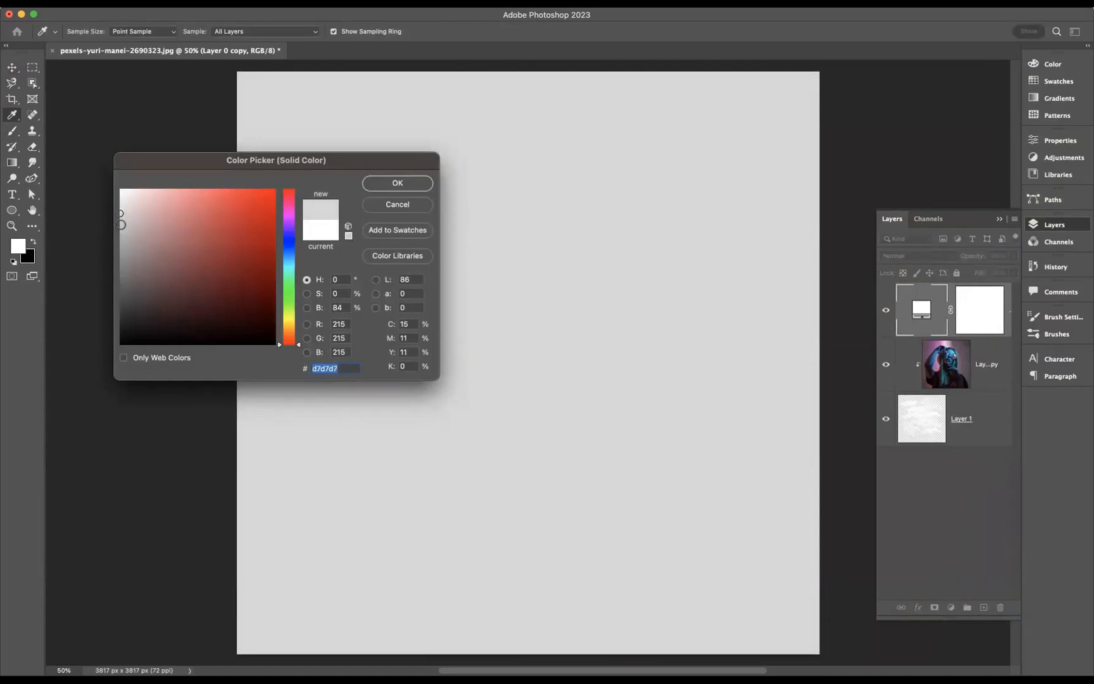
{"action": "left_click", "coordinate": [121, 224]}
{"action": "left_click", "coordinate": [398, 184]}
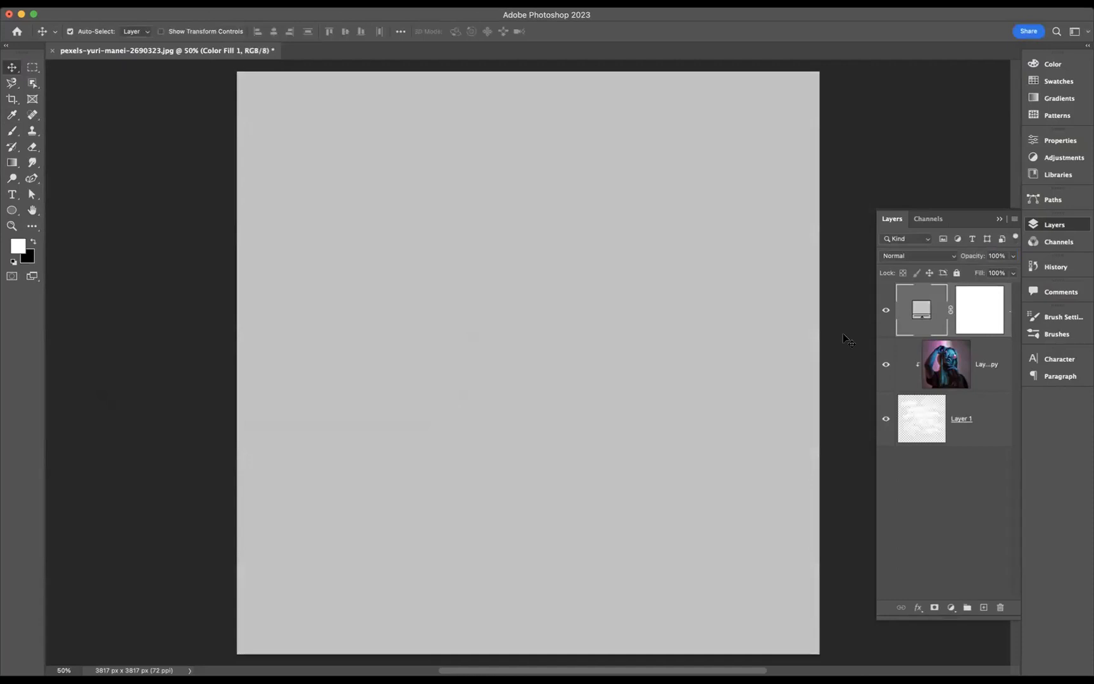
Move the grey fill layer to the bottom of the layer stack and make the cloud layer active
{"action": "left_click_drag", "start_coordinate": [951, 299], "coordinate": [951, 449]}
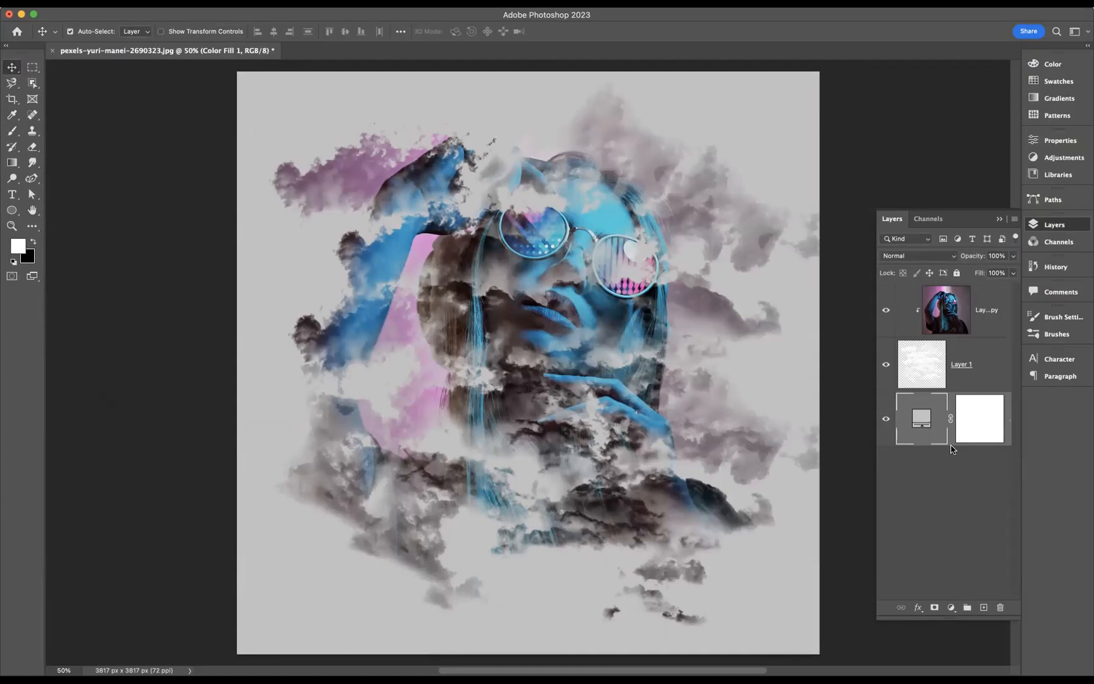
{"action": "left_click", "coordinate": [917, 368]}
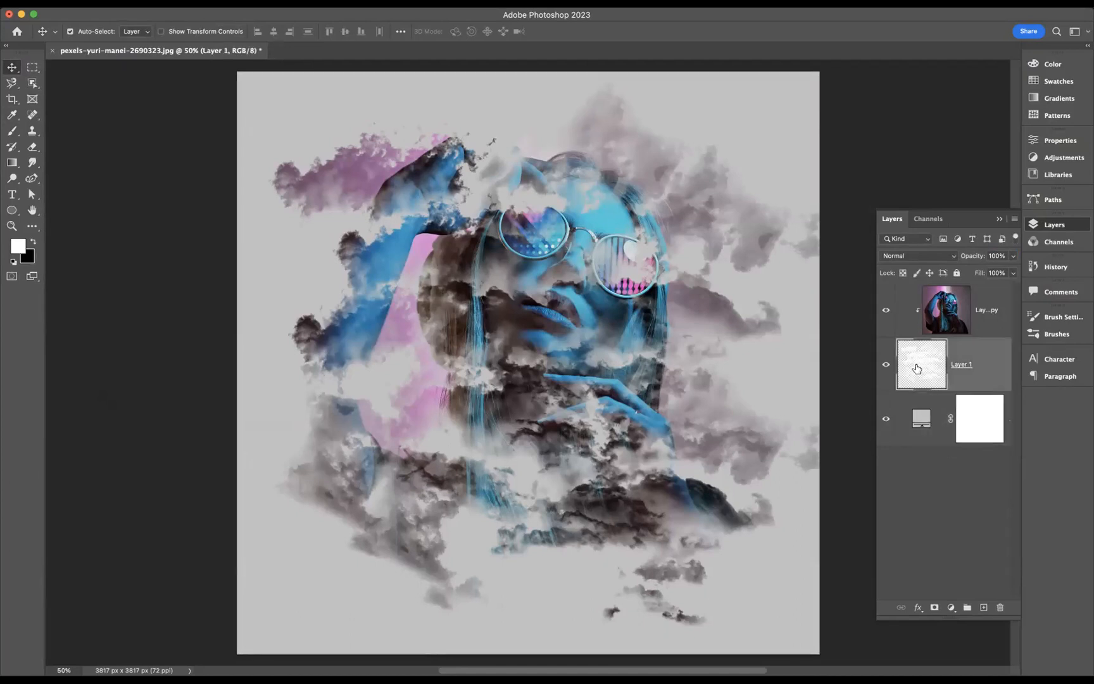
Stamp clouds with the Cloud618 brush at 1200 px over thin areas of the portrait, including beside the neck and above the head
{"action": "left_click", "coordinate": [1057, 334]}
{"action": "left_click", "coordinate": [939, 605]}
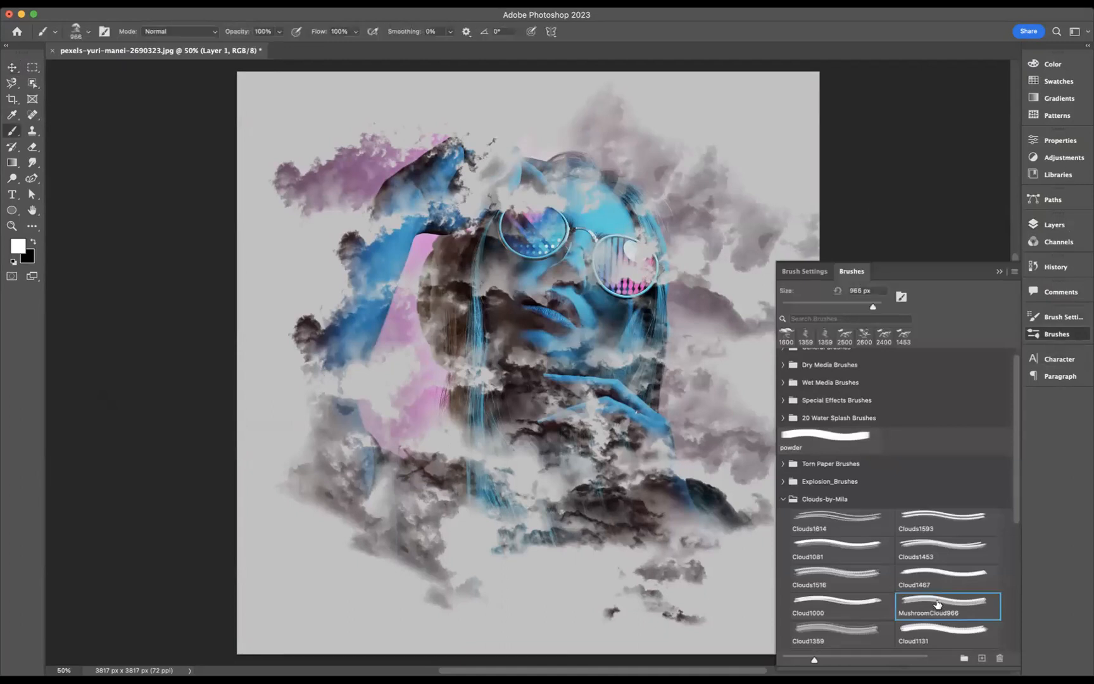
{"action": "left_click_drag", "start_coordinate": [1018, 515], "coordinate": [1019, 612]}
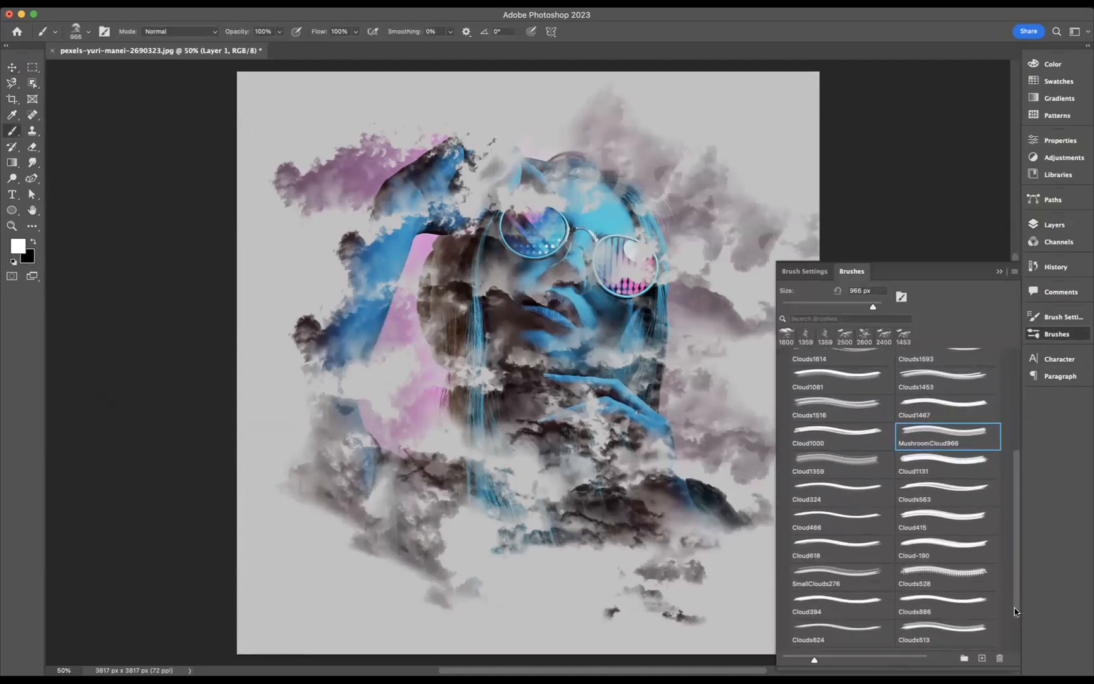
{"action": "left_click", "coordinate": [825, 543]}
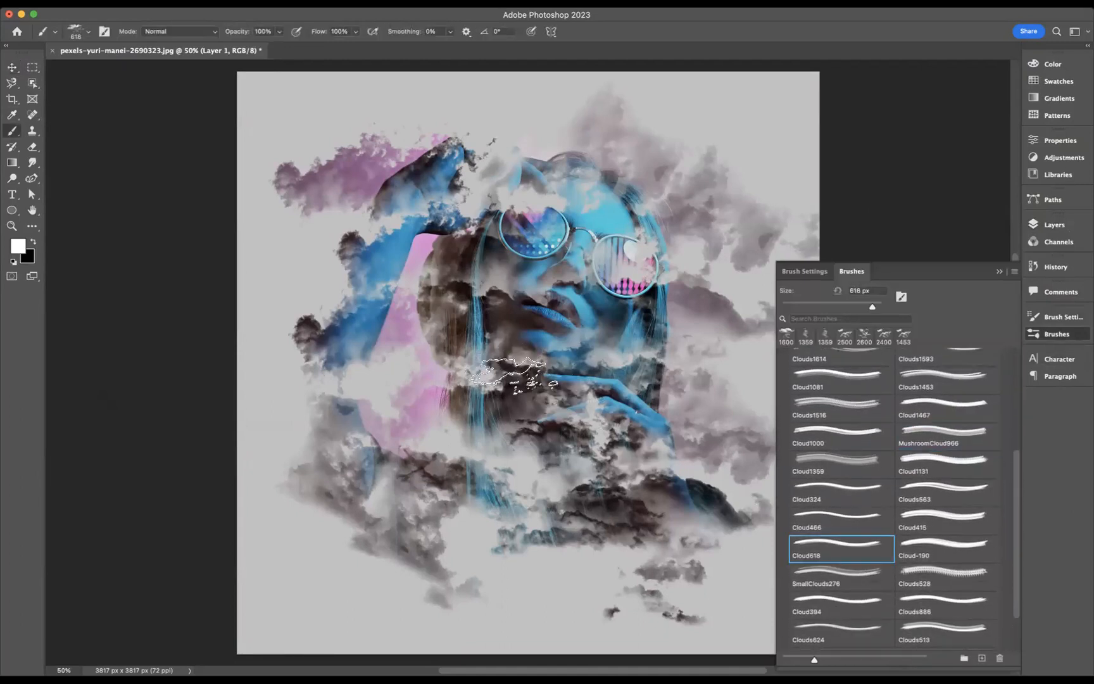
{"action": "key", "text": "bracketright"}
{"action": "key", "text": "bracketright"}
{"action": "key", "text": "bracketright"}
{"action": "key", "text": "bracketright"}
{"action": "key", "text": "bracketright"}
{"action": "key", "text": "bracketright"}
{"action": "left_click", "coordinate": [426, 374]}
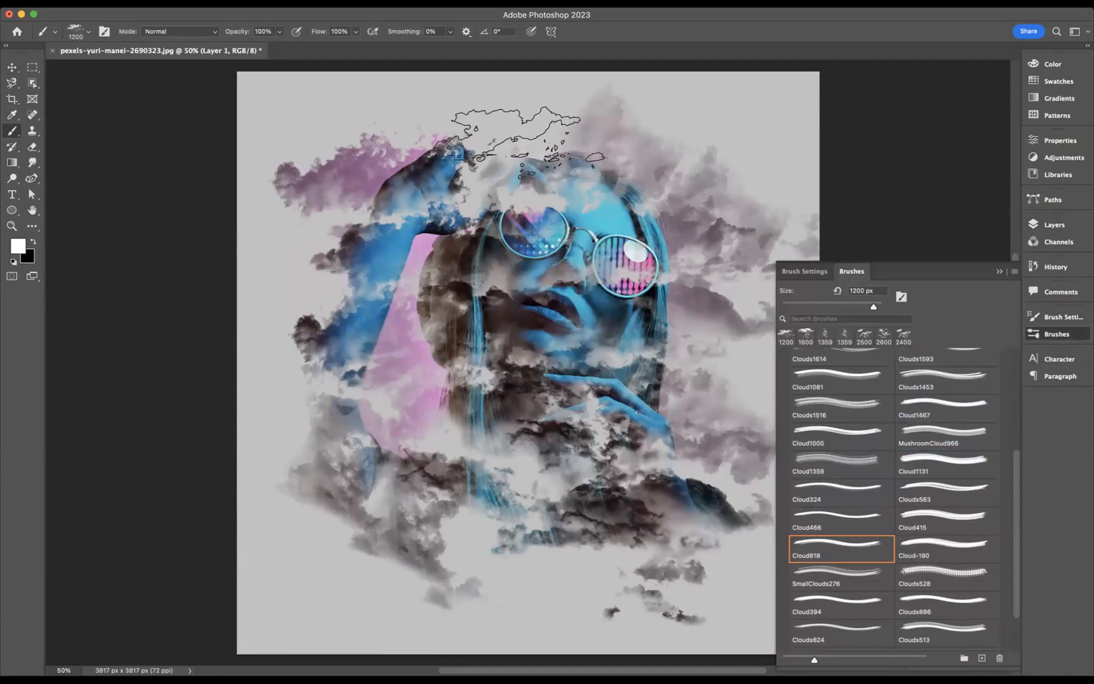
{"action": "left_click", "coordinate": [526, 120]}
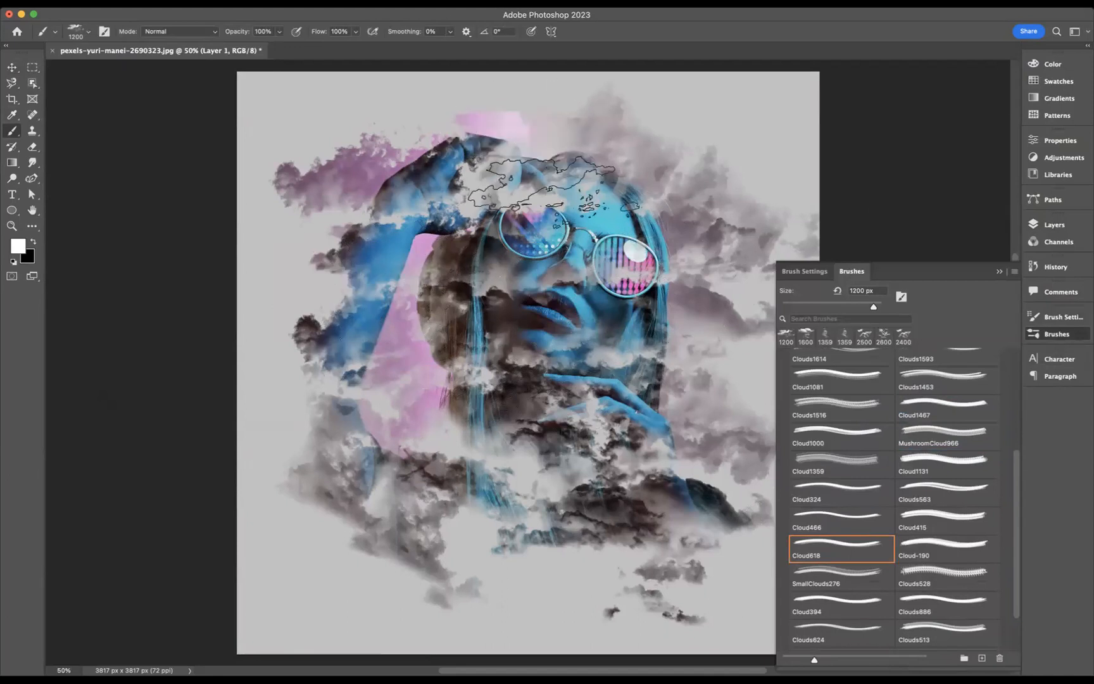
{"action": "left_click", "coordinate": [999, 271]}
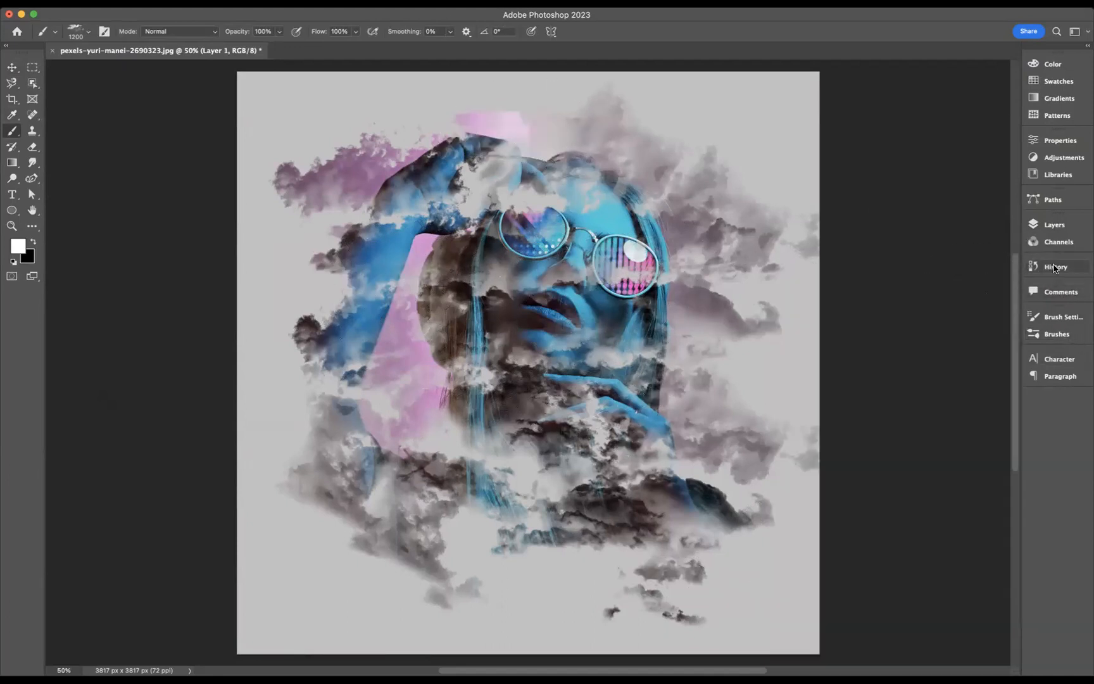
Add a Vibrance adjustment layer above the clipped photo layer and boost the vibrance slightly
{"action": "left_click", "coordinate": [1051, 224]}
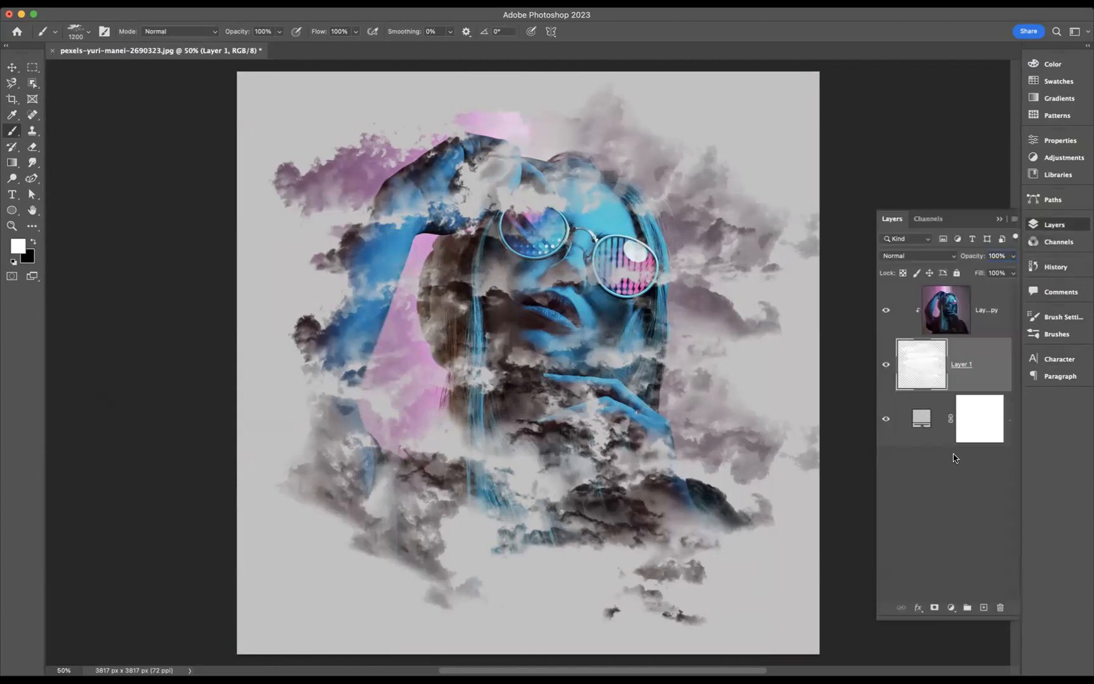
{"action": "key", "text": "v"}
{"action": "key", "text": "alt+bracketright"}
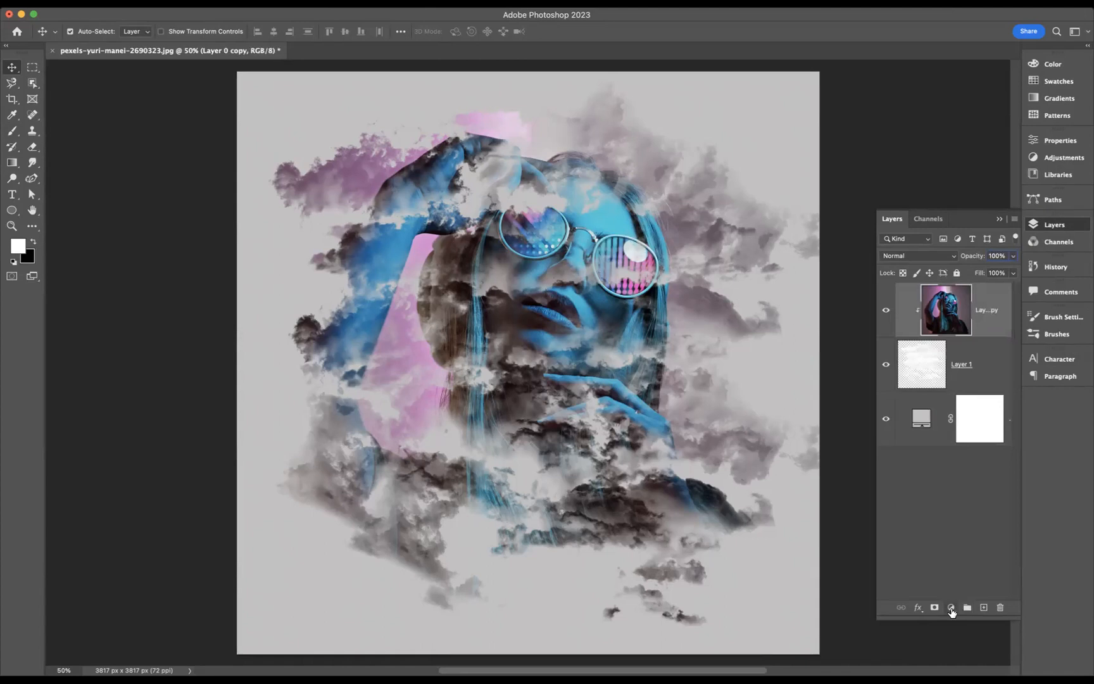
{"action": "left_click", "coordinate": [952, 610]}
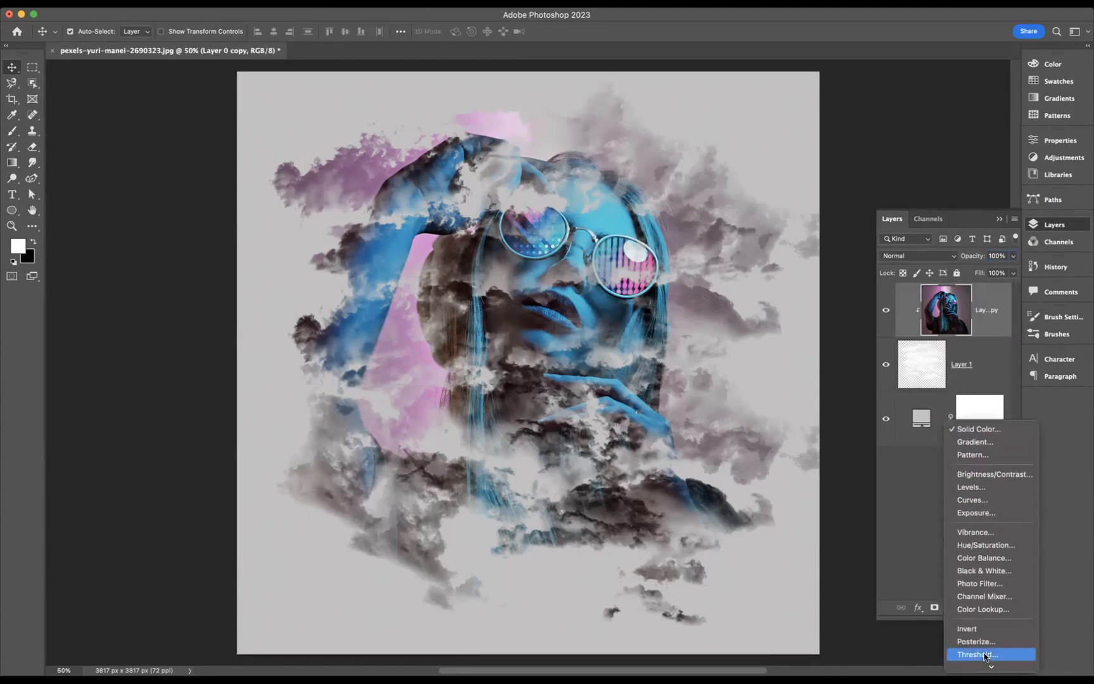
{"action": "left_click", "coordinate": [980, 534]}
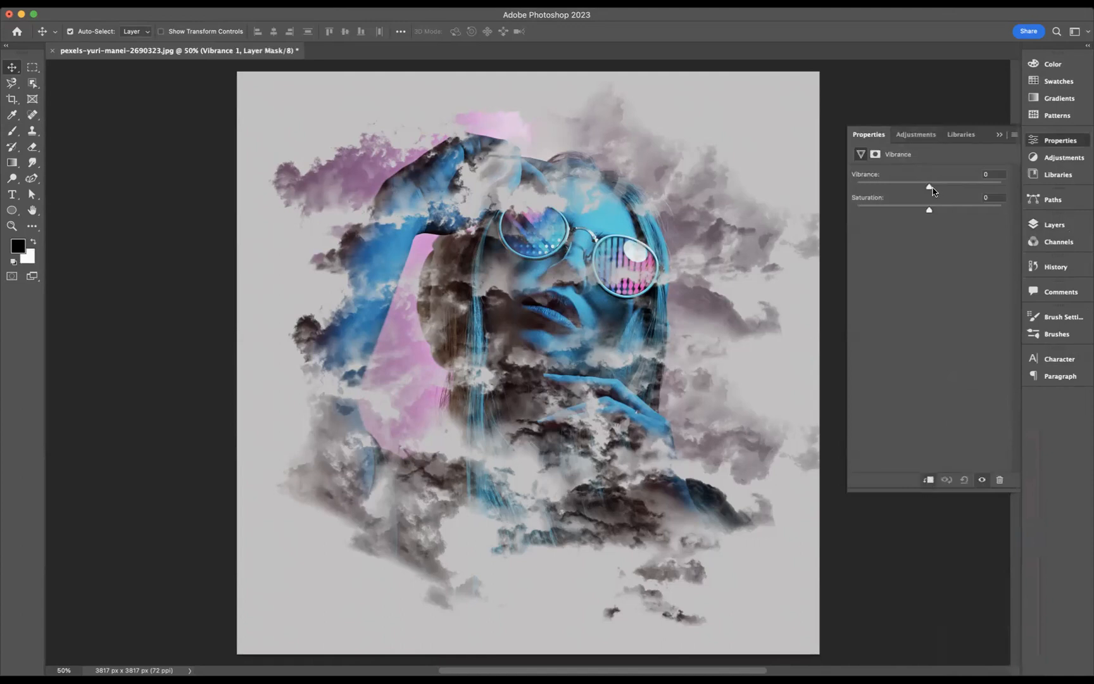
{"action": "left_click_drag", "start_coordinate": [930, 187], "coordinate": [948, 215]}
{"action": "left_click", "coordinate": [999, 136]}
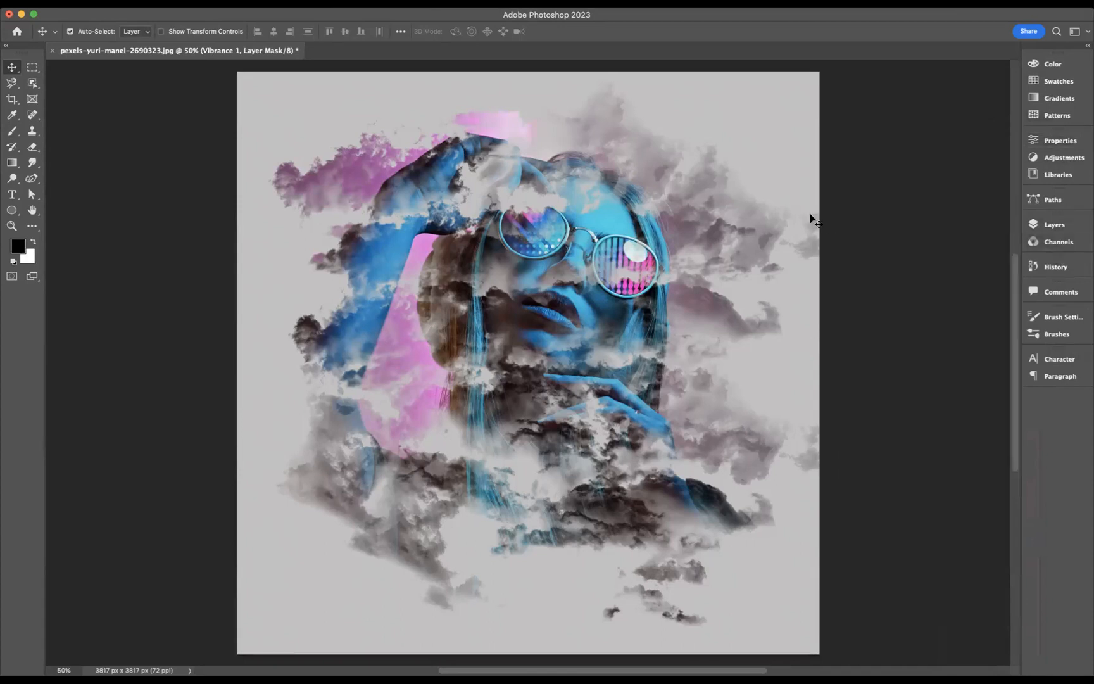
Display the cloud portrait in full screen mode with the interface hidden
{"action": "key", "text": "f"}
{"action": "key", "text": "f"}
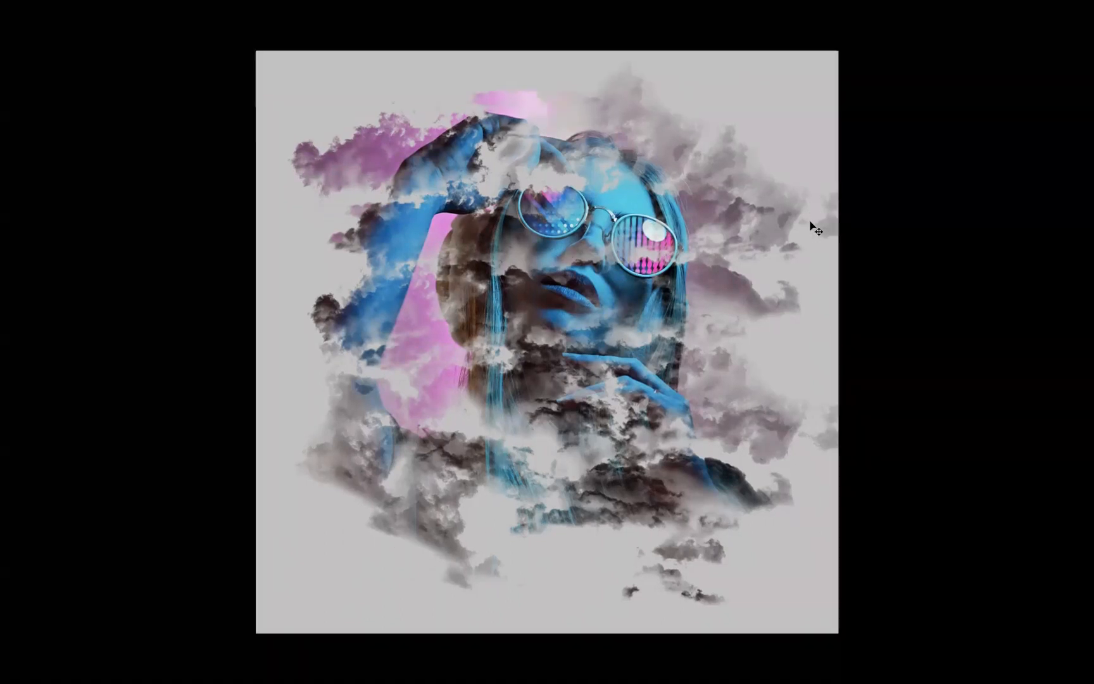